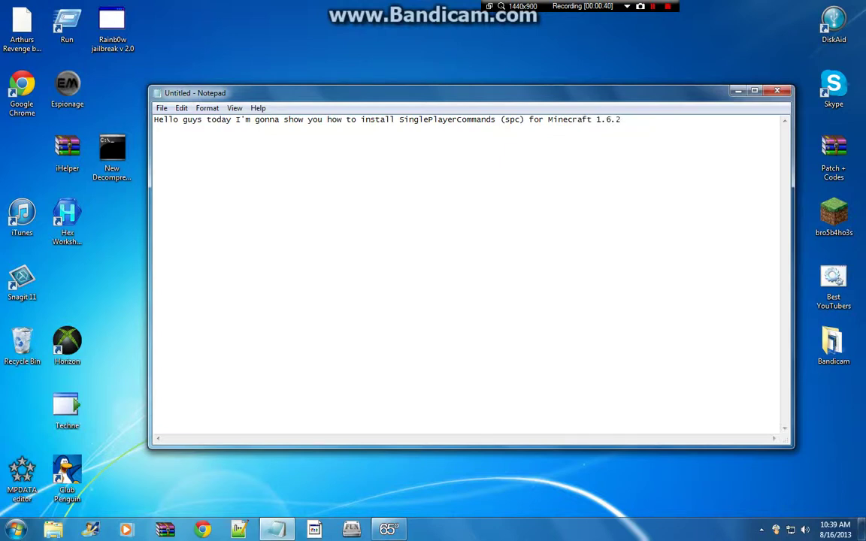
# Delete the introductory line about installing SinglePlayerCommands from the note and close the emptied note.
pyautogui.moveTo(644, 118); pyautogui.dragTo(156, 119)
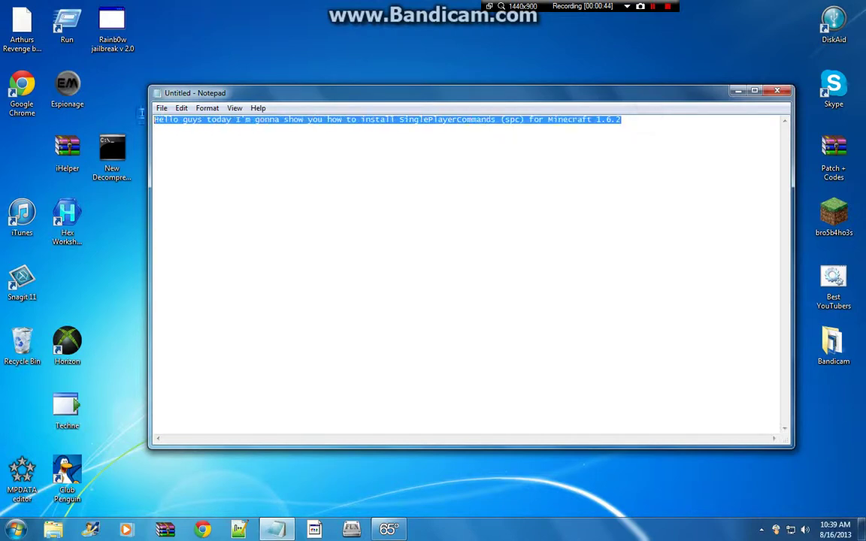
pyautogui.press('BackSpace')
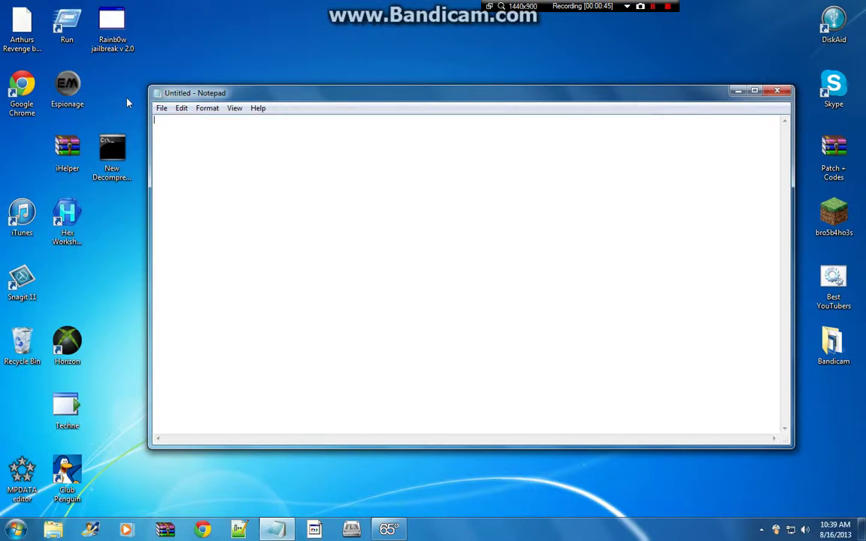
pyautogui.click(778, 91)
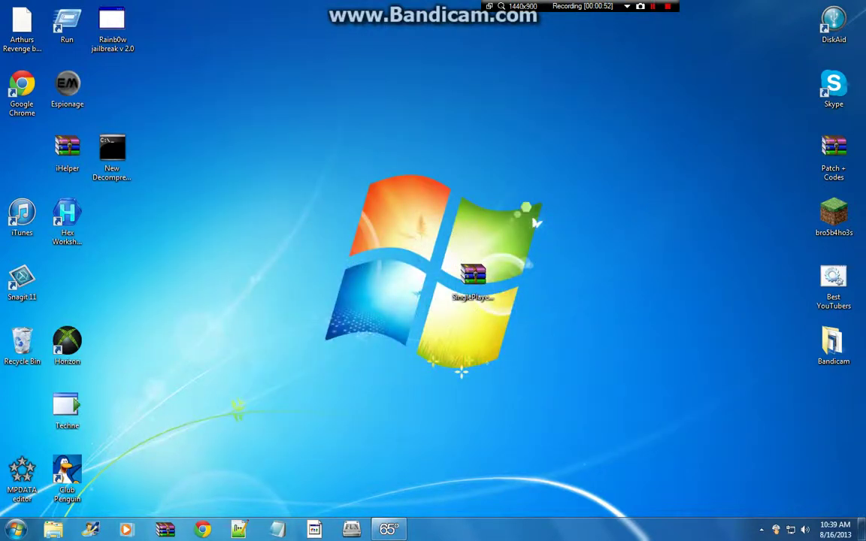
# Write "Follow what I do" in a new Notepad note and close it without saving.
pyautogui.click(277, 530)
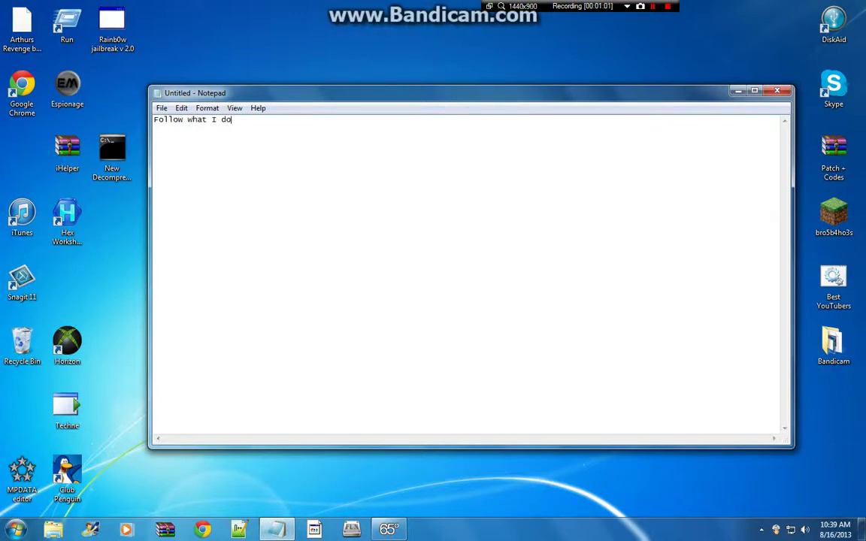
pyautogui.click(774, 90)
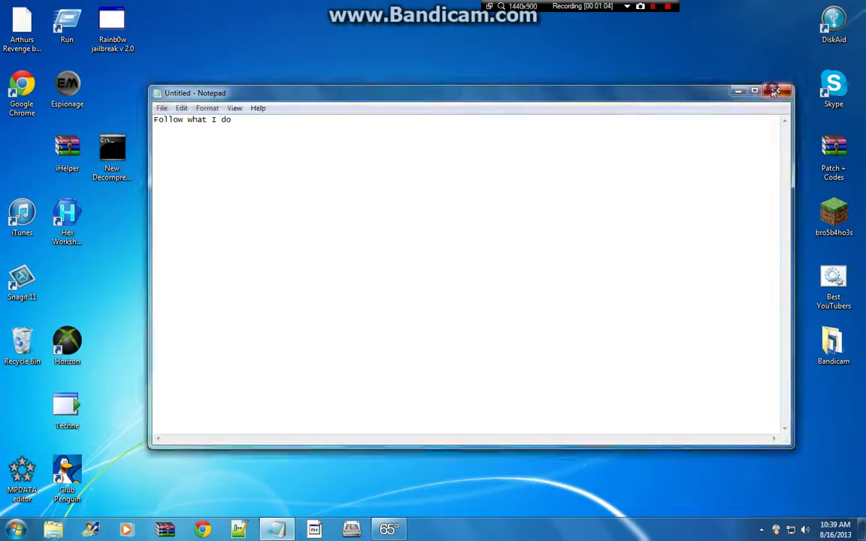
pyautogui.click(460, 266)
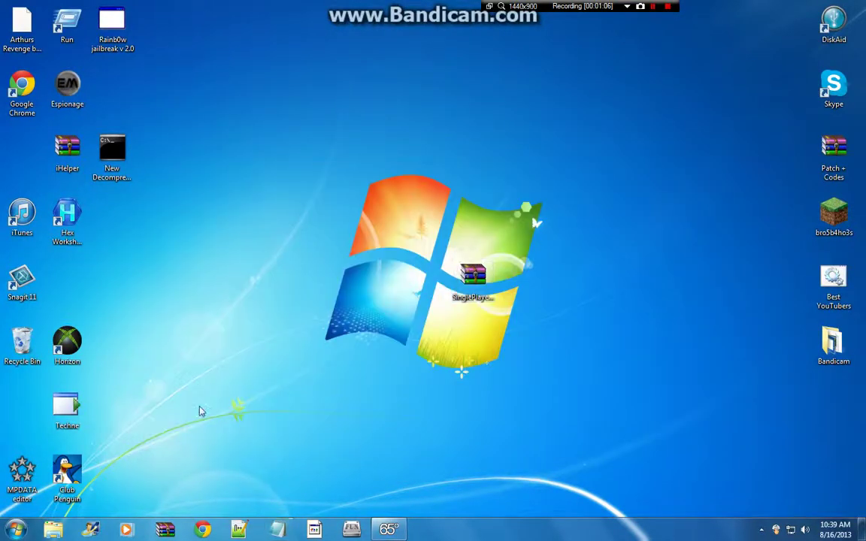
# Open the %appdata%/.minecraft folder through the Windows Run dialog.
pyautogui.press('super+r')
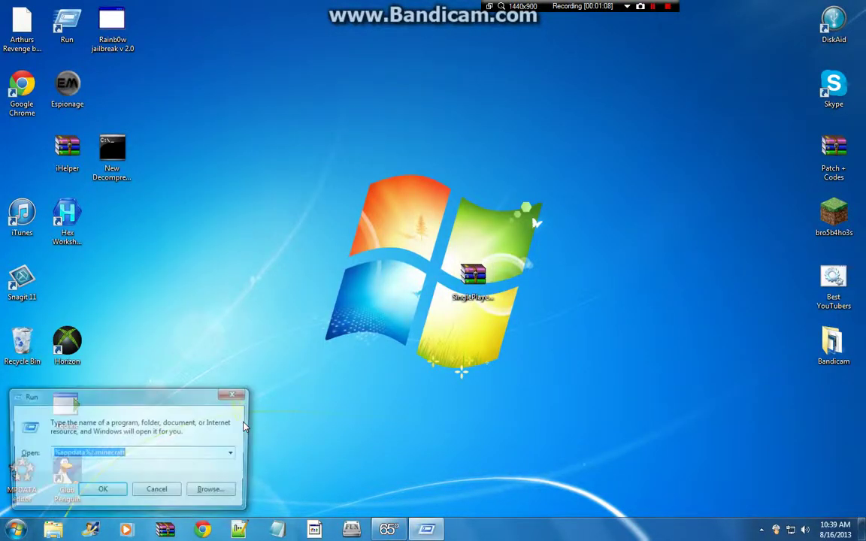
pyautogui.click(130, 451)
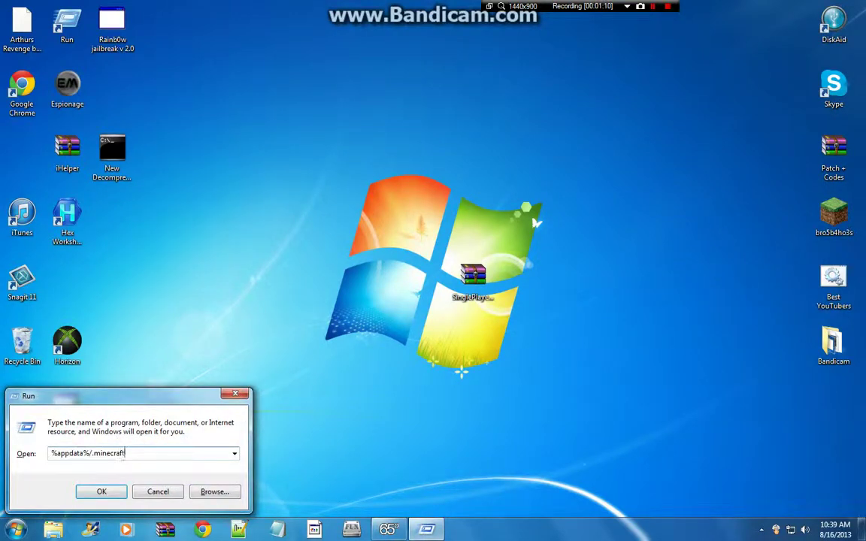
pyautogui.moveTo(130, 451); pyautogui.dragTo(52, 453)
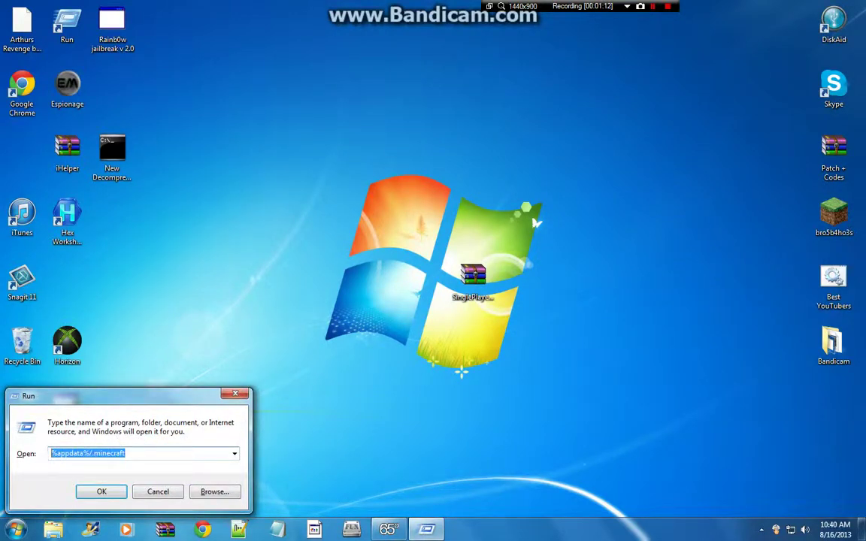
pyautogui.click(116, 493)
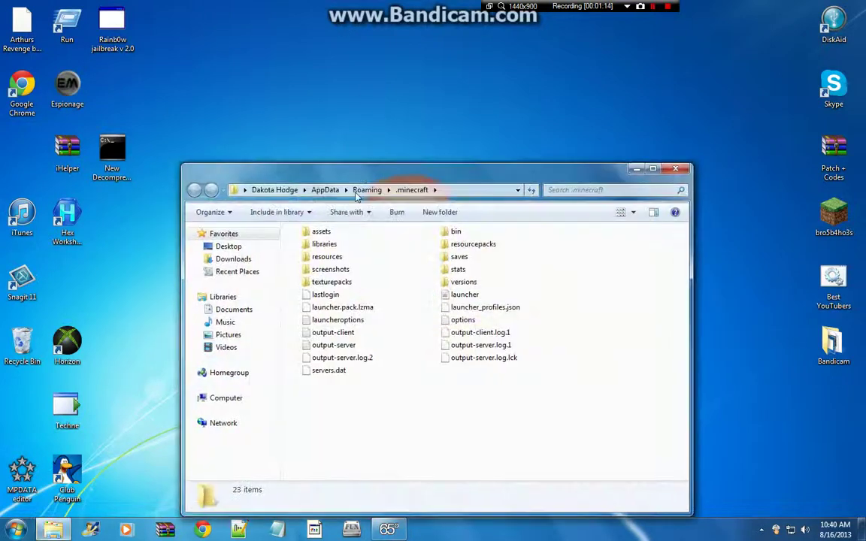
# Duplicate the 1.6.2 folder inside the versions folder of .minecraft.
pyautogui.click(473, 282)
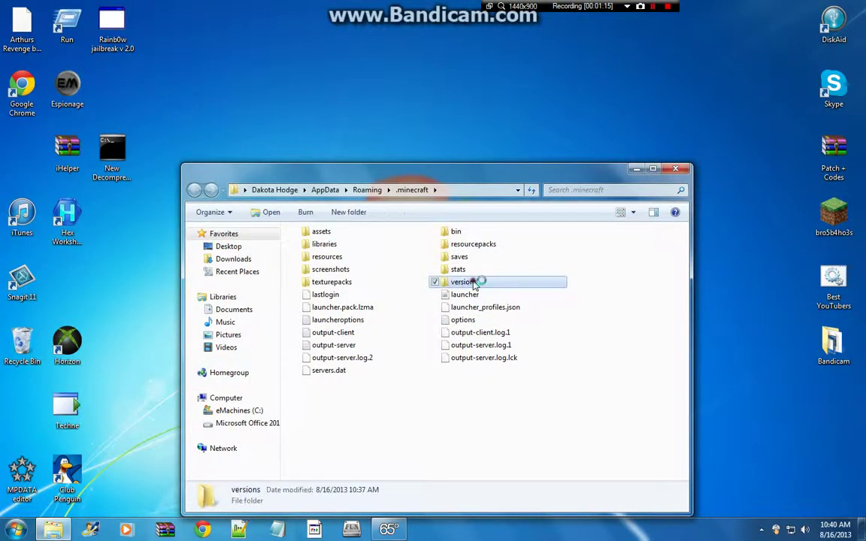
pyautogui.doubleClick(474, 283)
pyautogui.click(355, 250)
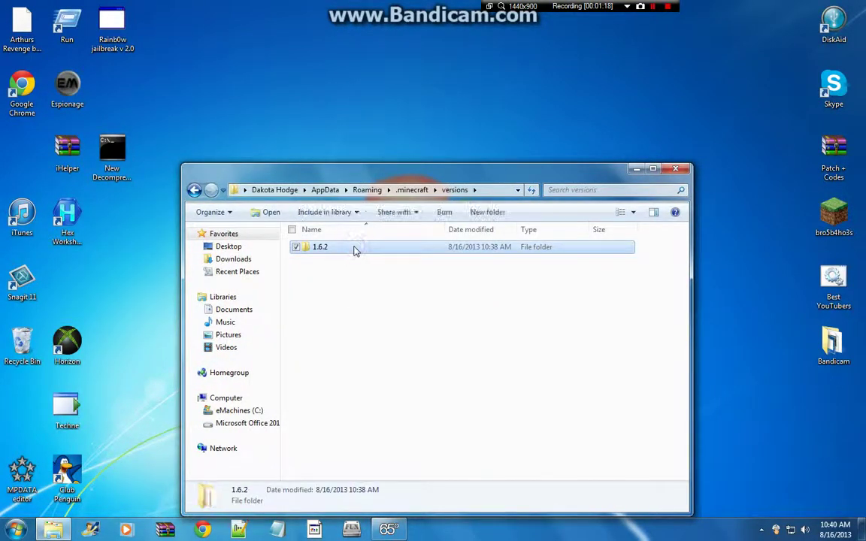
pyautogui.rightClick(355, 251)
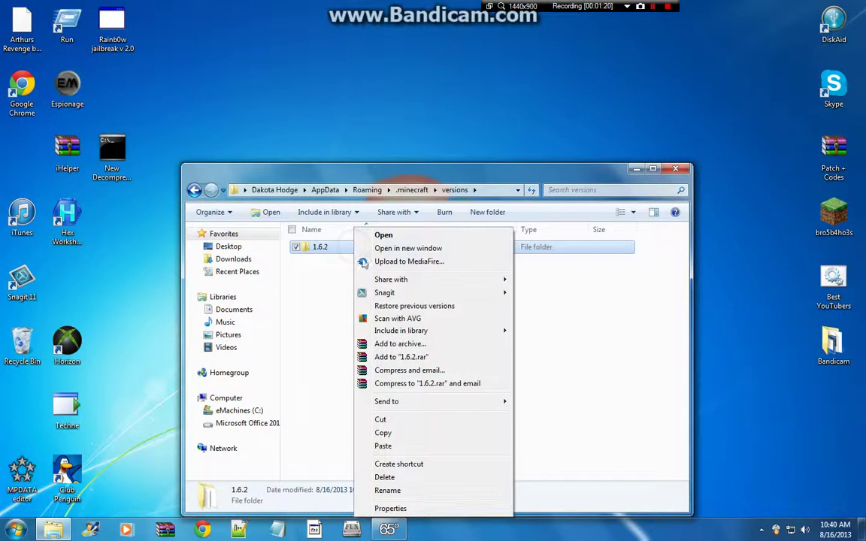
pyautogui.click(385, 433)
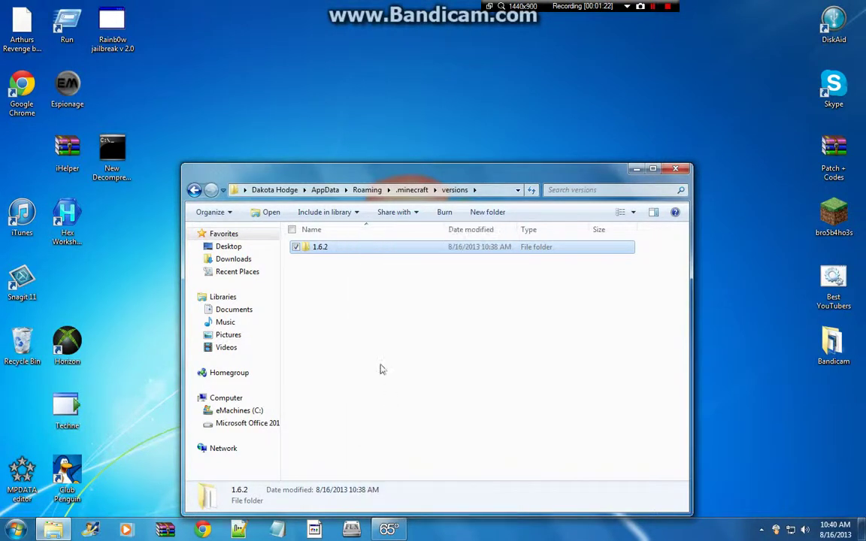
pyautogui.rightClick(344, 298)
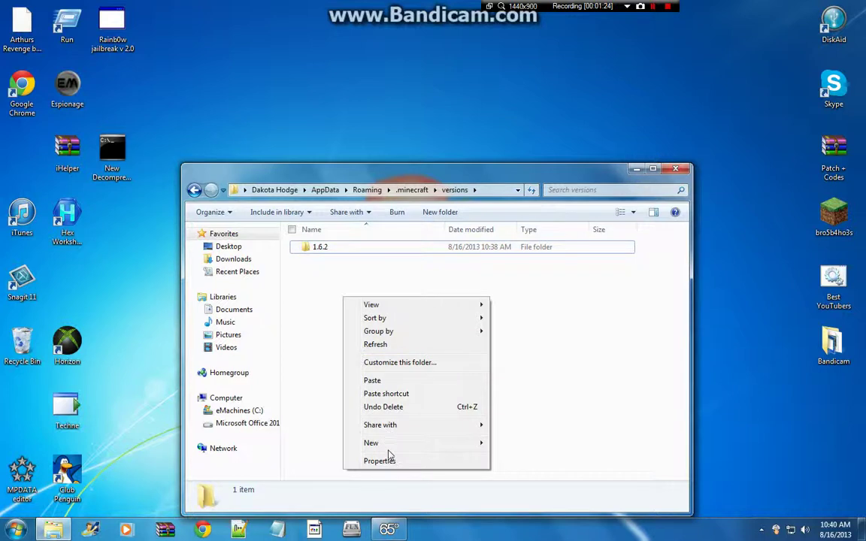
pyautogui.click(383, 381)
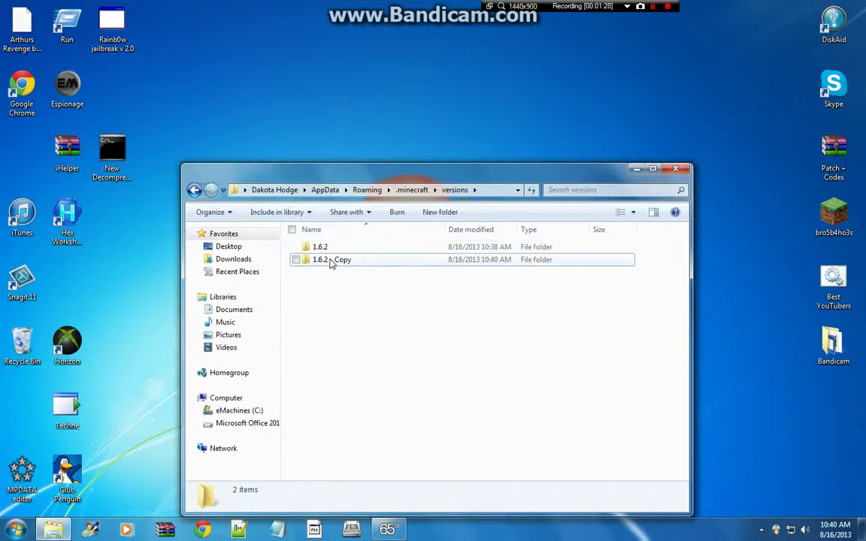
# Rename the copied version folder to 1.6.2spc.
pyautogui.click(330, 261)
pyautogui.rightClick(331, 261)
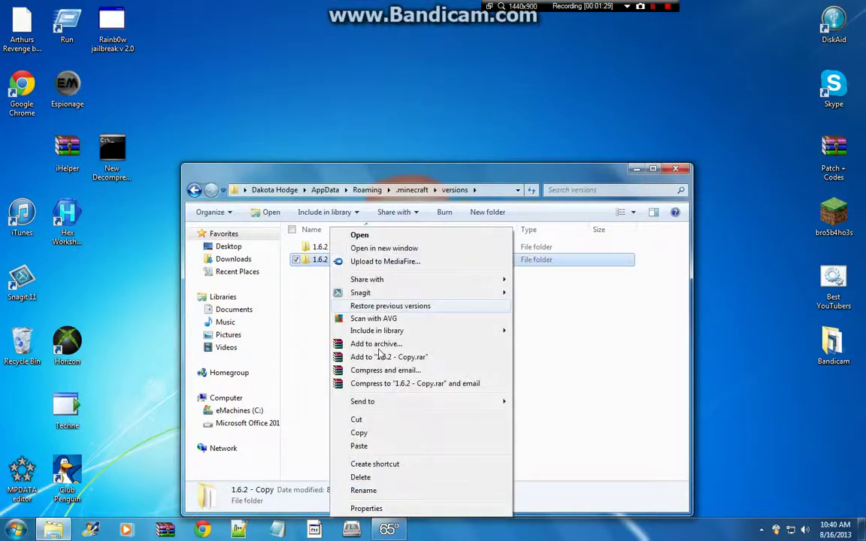
pyautogui.click(366, 491)
pyautogui.moveTo(329, 259); pyautogui.dragTo(365, 260)
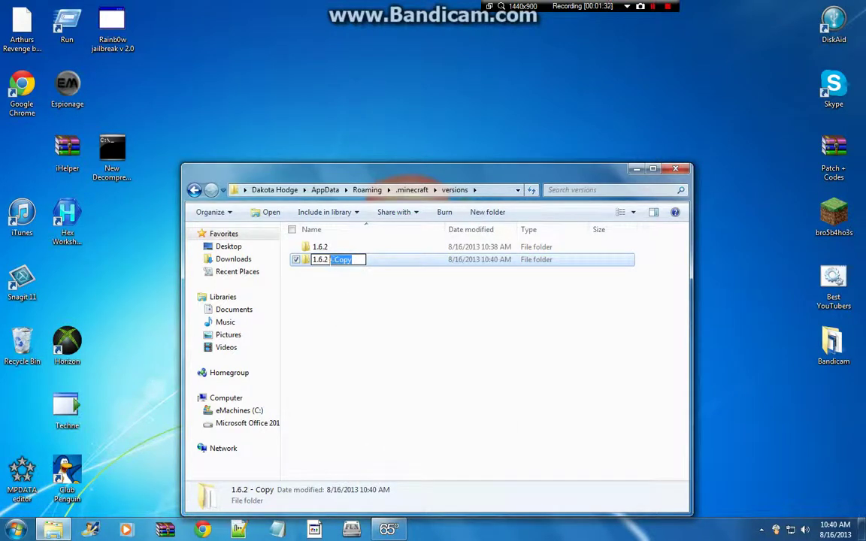
pyautogui.write('spc')
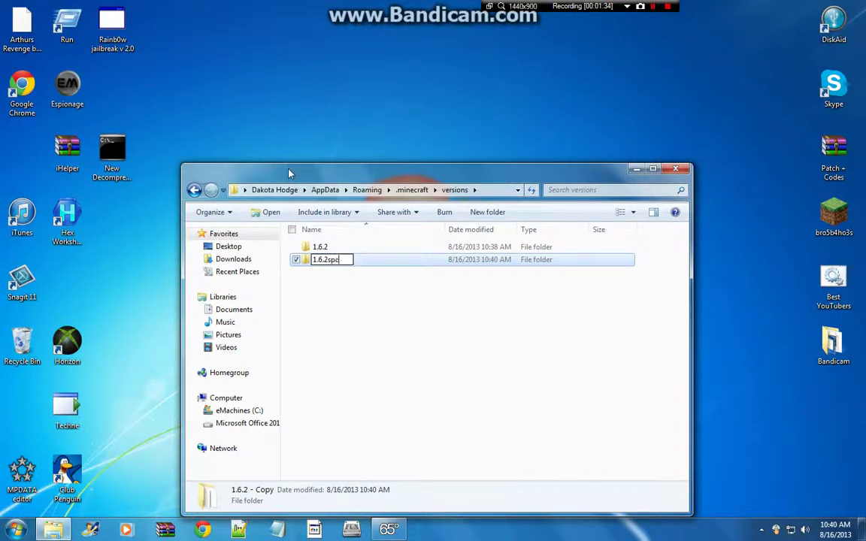
pyautogui.press('Return')
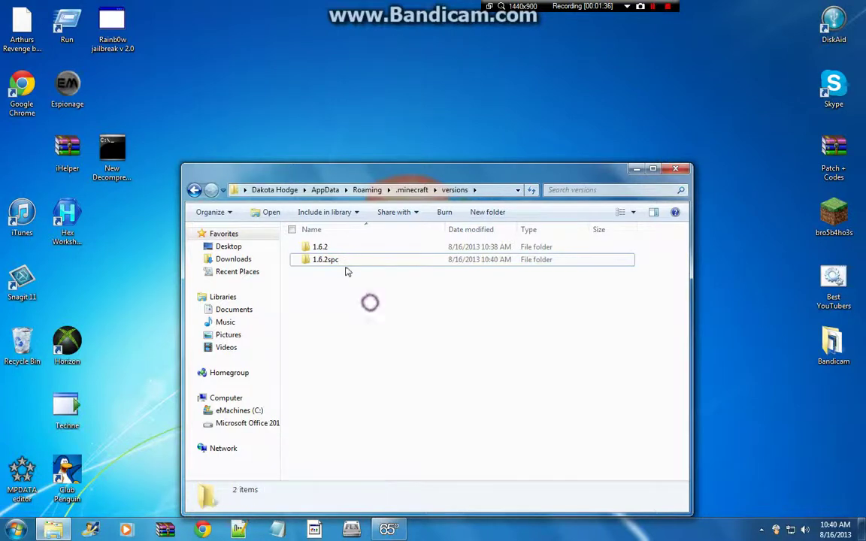
# Rename the executable jar file inside the 1.6.2spc folder to 1.6.2spc.
pyautogui.doubleClick(348, 263)
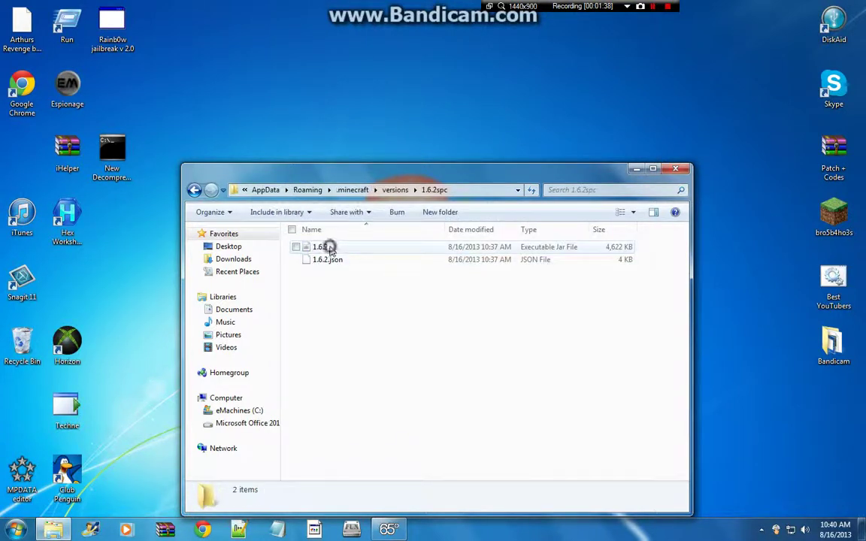
pyautogui.rightClick(331, 247)
pyautogui.click(335, 247)
pyautogui.click(336, 247)
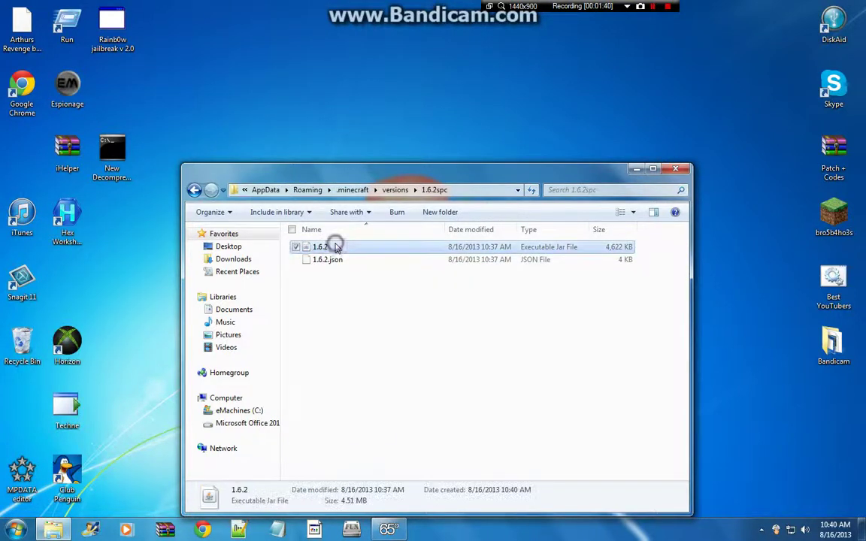
pyautogui.rightClick(336, 247)
pyautogui.click(402, 478)
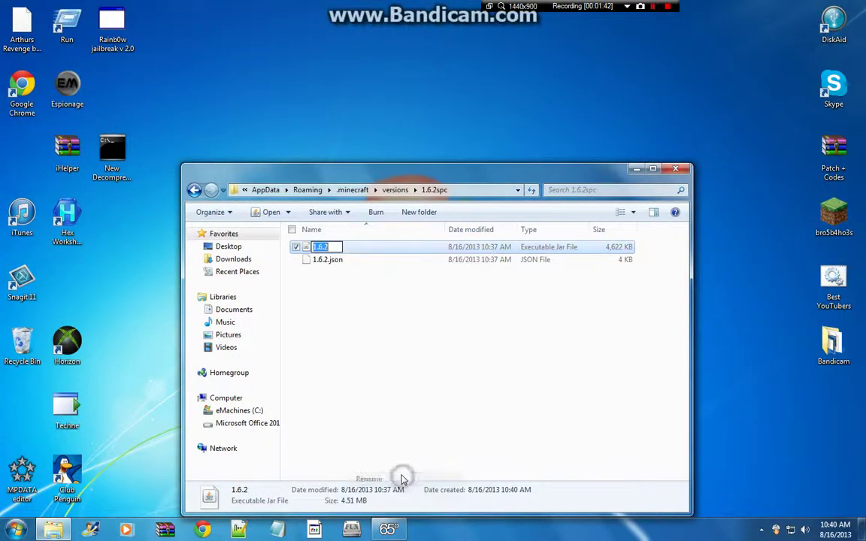
pyautogui.click(332, 246)
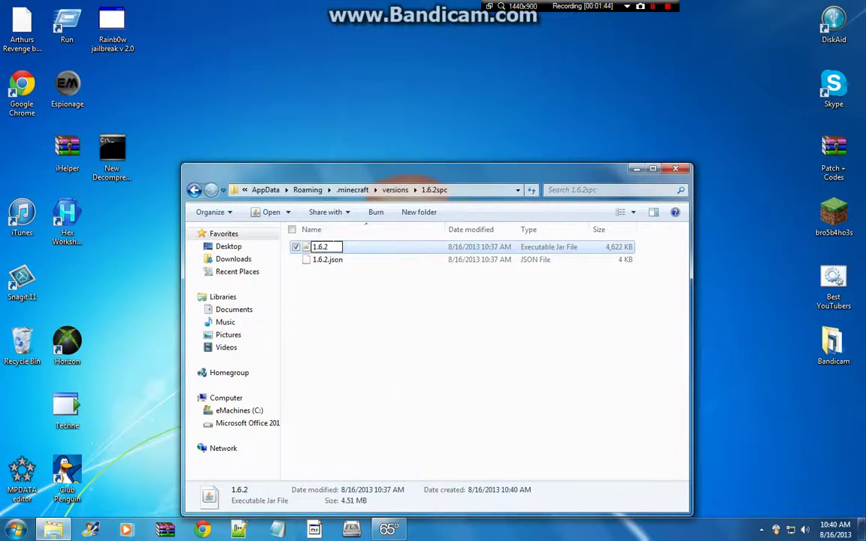
pyautogui.write('spc')
pyautogui.press('Return')
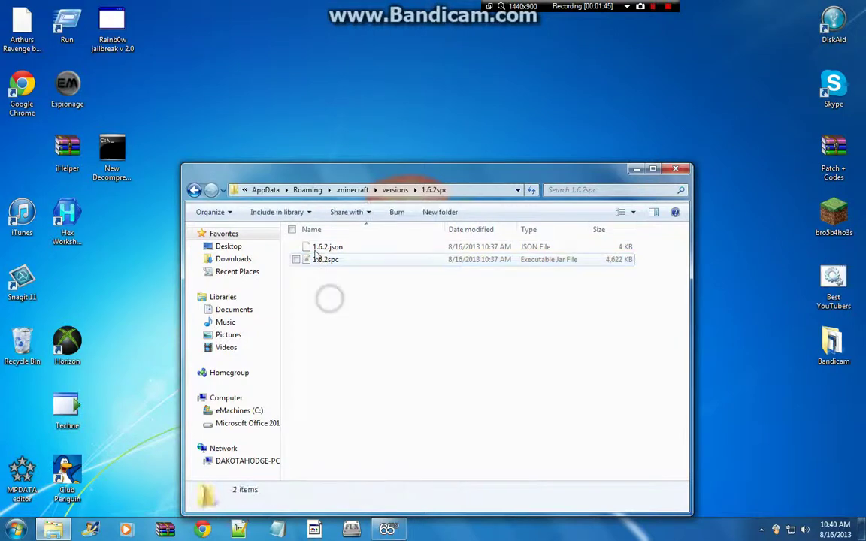
# Rename the JSON file in the 1.6.2spc folder to 1.6.2spc.json.
pyautogui.click(315, 248)
pyautogui.rightClick(316, 248)
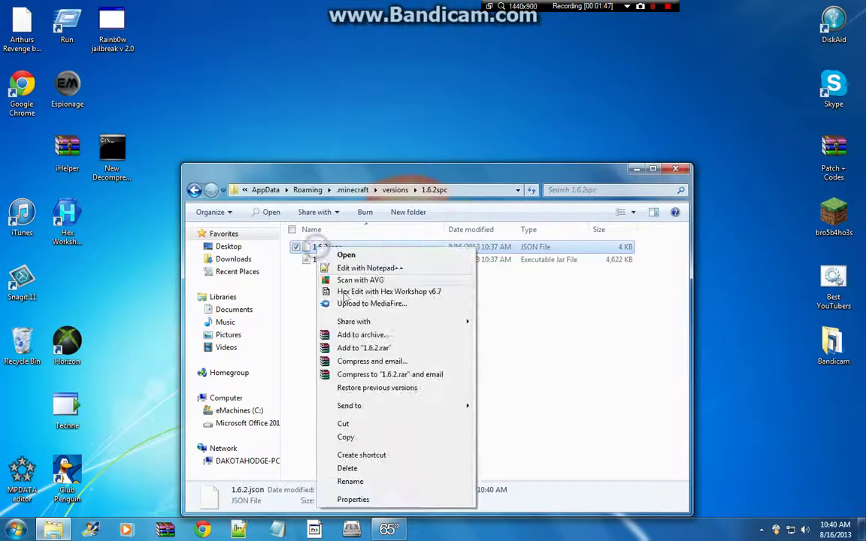
pyautogui.click(350, 482)
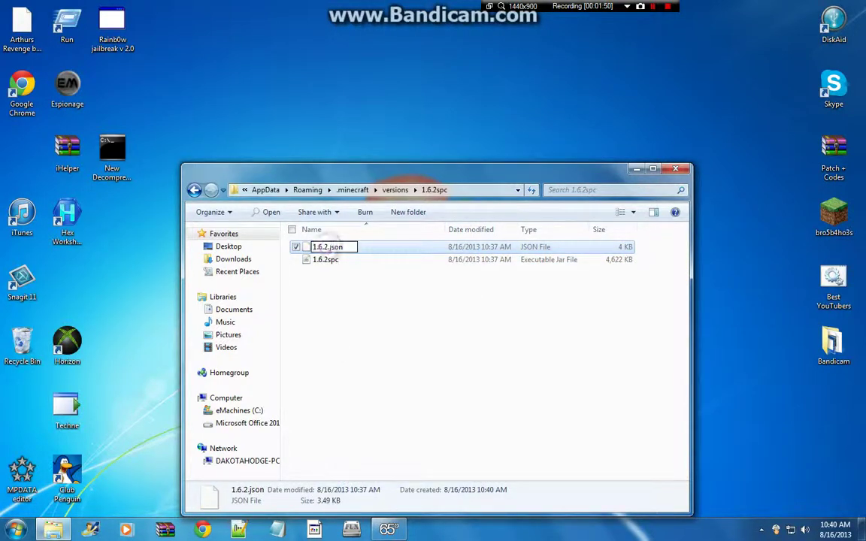
pyautogui.press('Right')
pyautogui.write('spc')
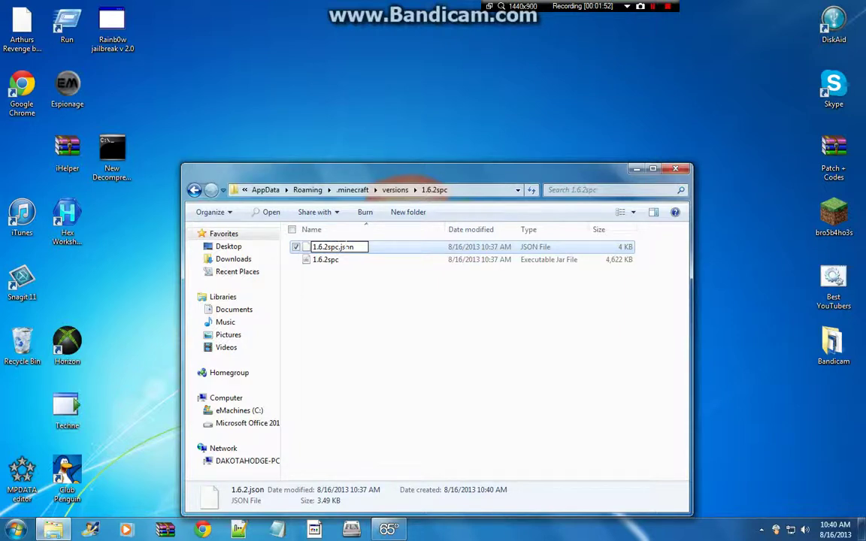
pyautogui.press('Return')
pyautogui.click(336, 287)
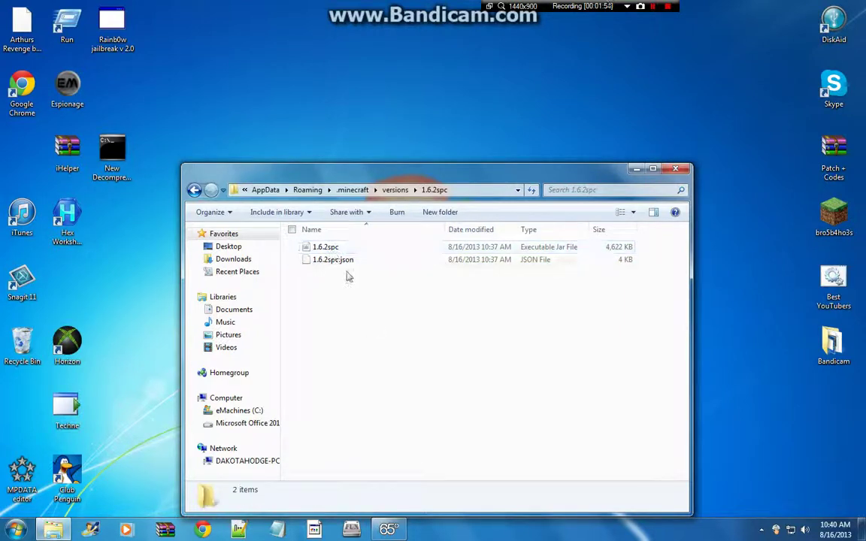
# Open 1.6.2spc.json with the already installed Notepad program.
pyautogui.rightClick(332, 259)
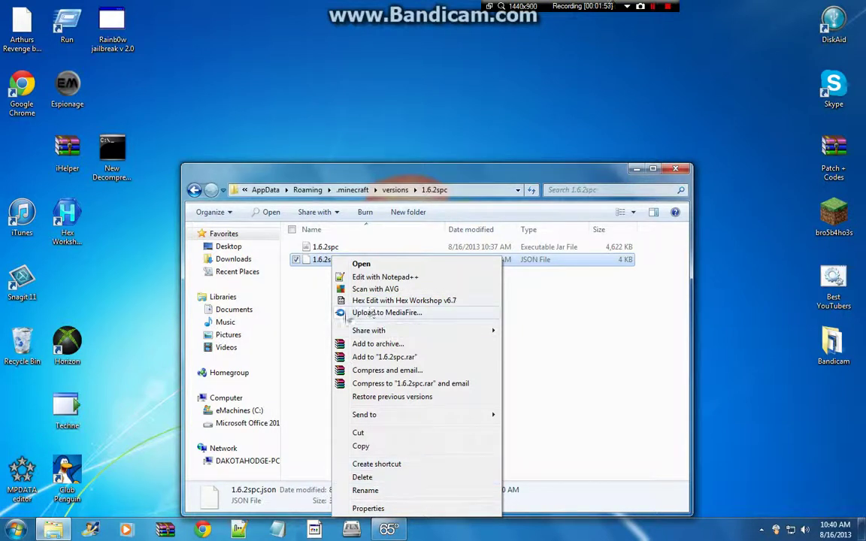
pyautogui.click(323, 282)
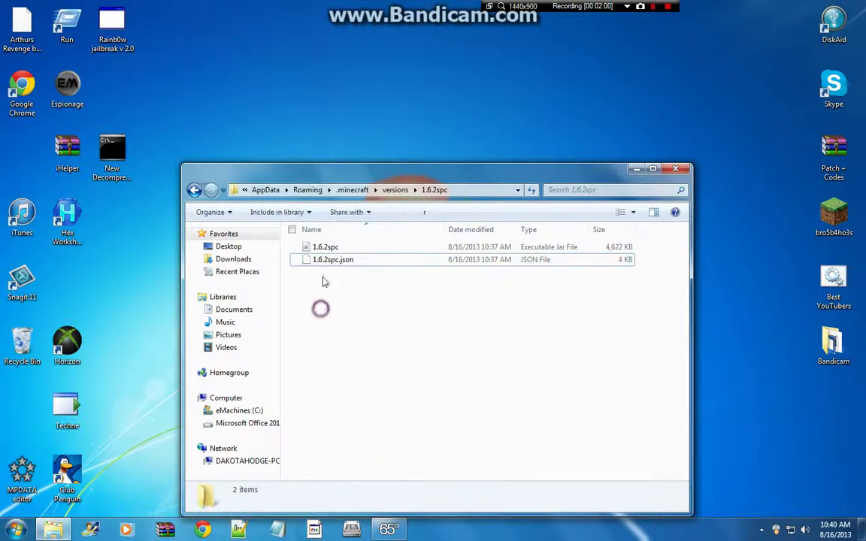
pyautogui.click(323, 259)
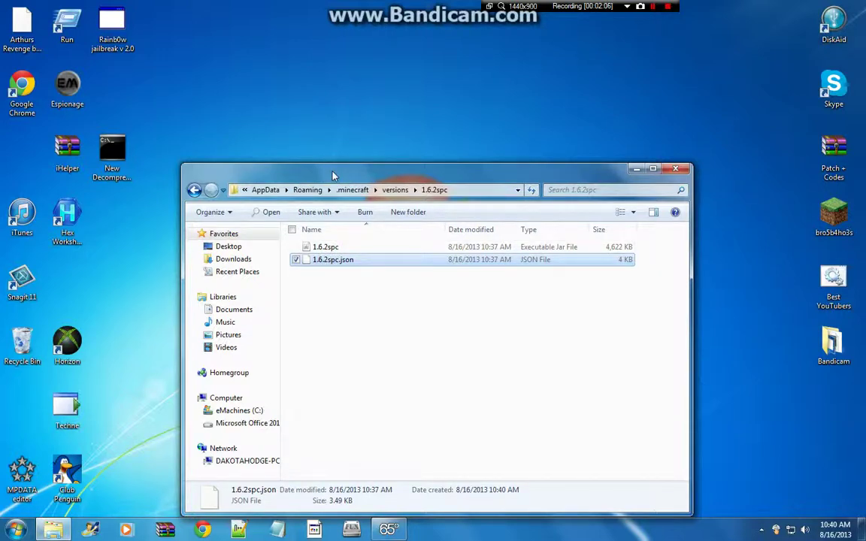
pyautogui.moveTo(332, 175); pyautogui.dragTo(281, 149)
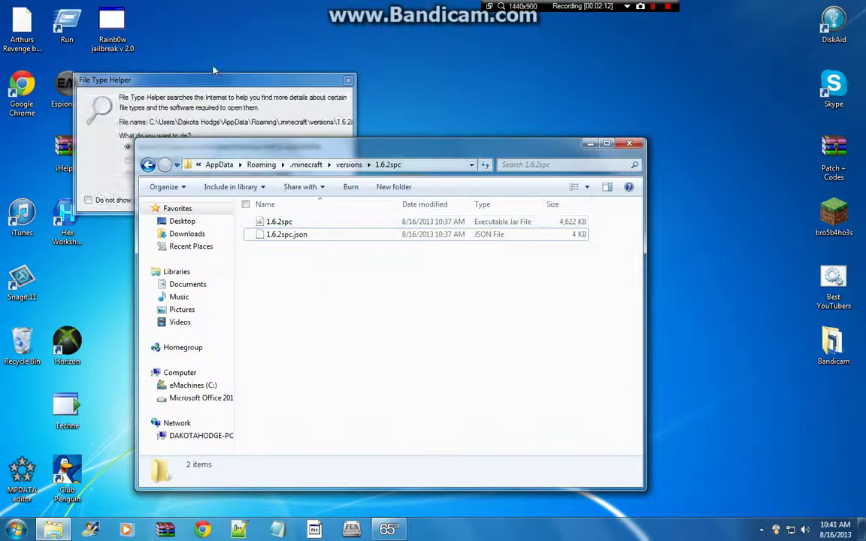
pyautogui.click(184, 175)
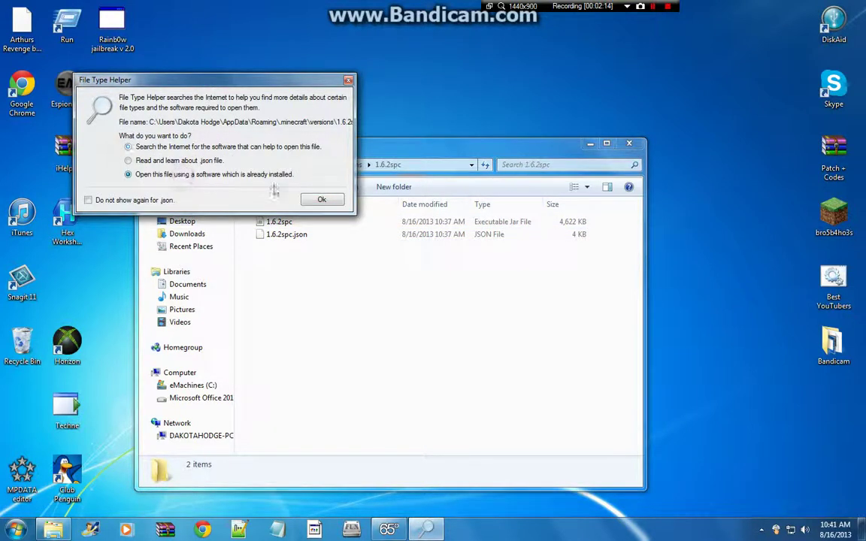
pyautogui.click(320, 199)
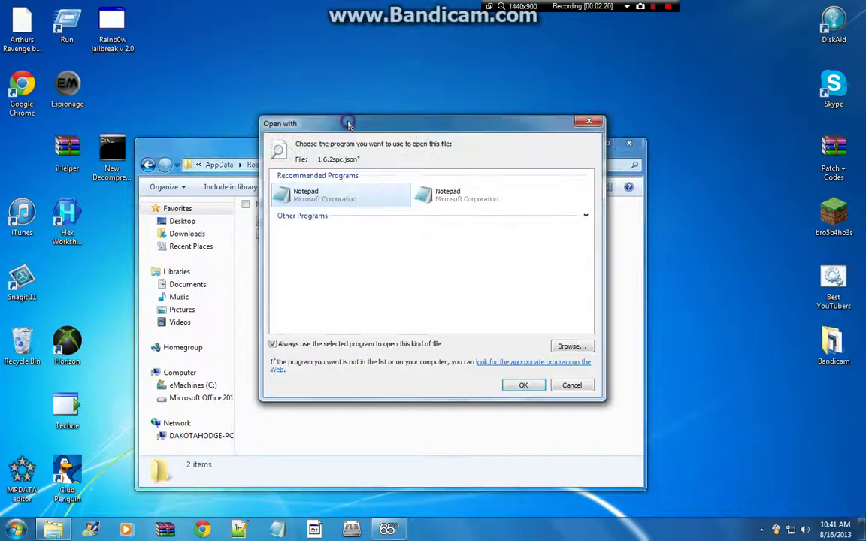
pyautogui.doubleClick(340, 196)
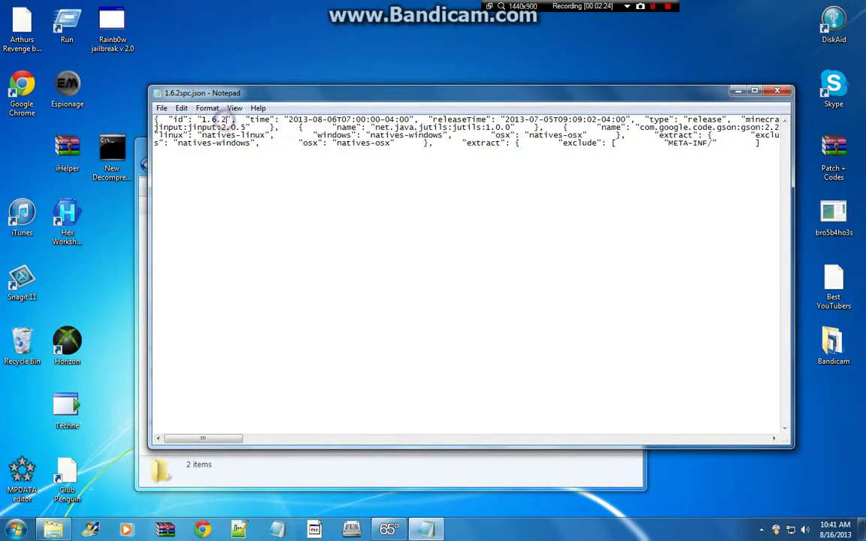
# Change the version id in the JSON file to 1.6.2spc, then save and close the file.
pyautogui.write('spc')
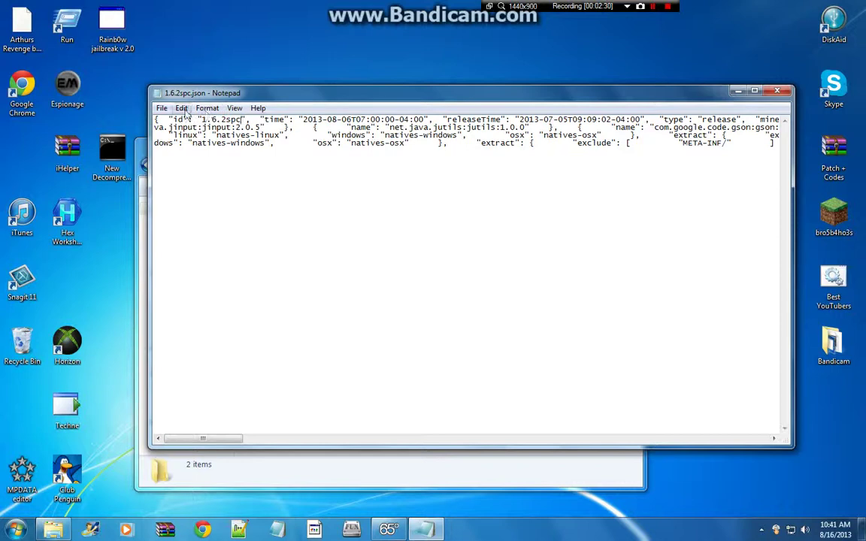
pyautogui.click(162, 108)
pyautogui.click(193, 150)
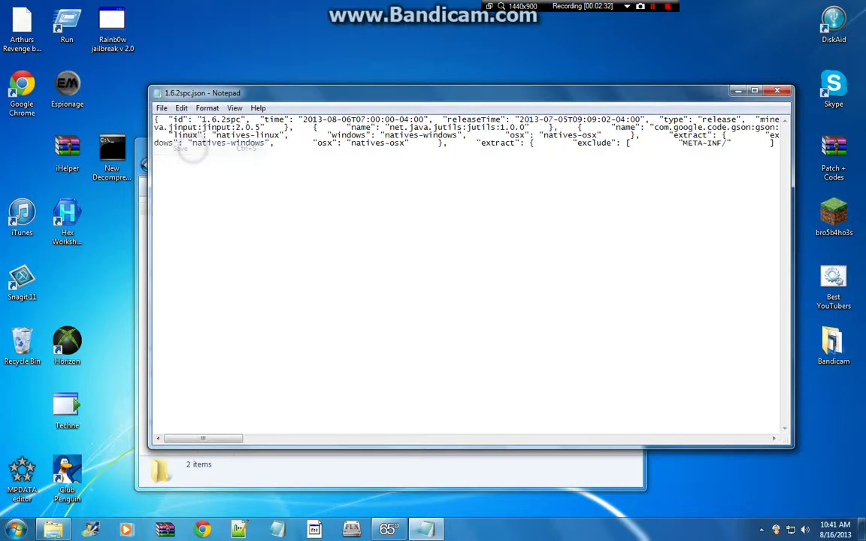
pyautogui.click(778, 90)
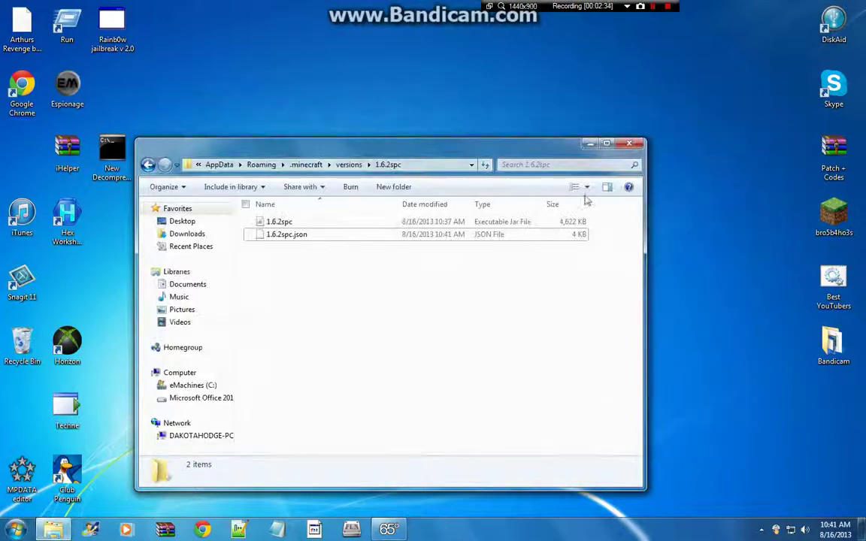
# Open the 1.6.2spc jar file with WinRAR archiver, dismiss the licence reminder and dock the archive window on one half of the screen.
pyautogui.click(276, 223)
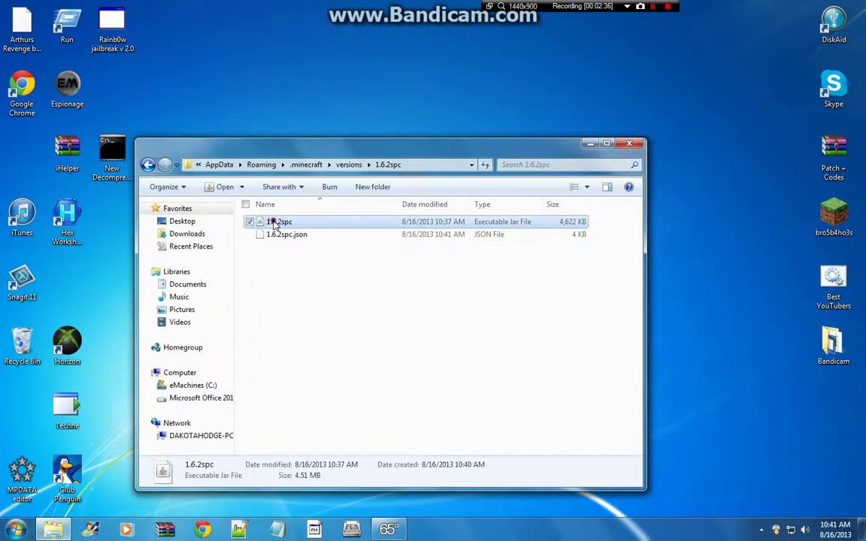
pyautogui.rightClick(275, 223)
pyautogui.moveTo(379, 293)
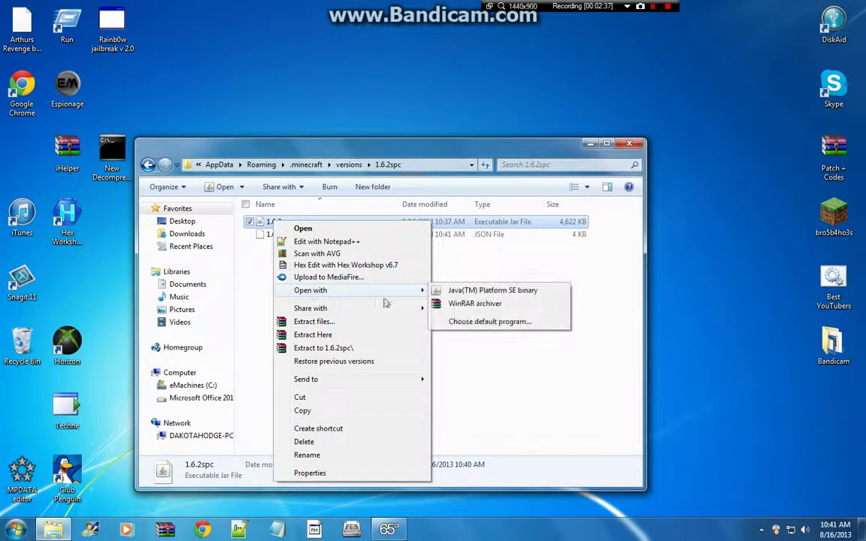
pyautogui.click(489, 306)
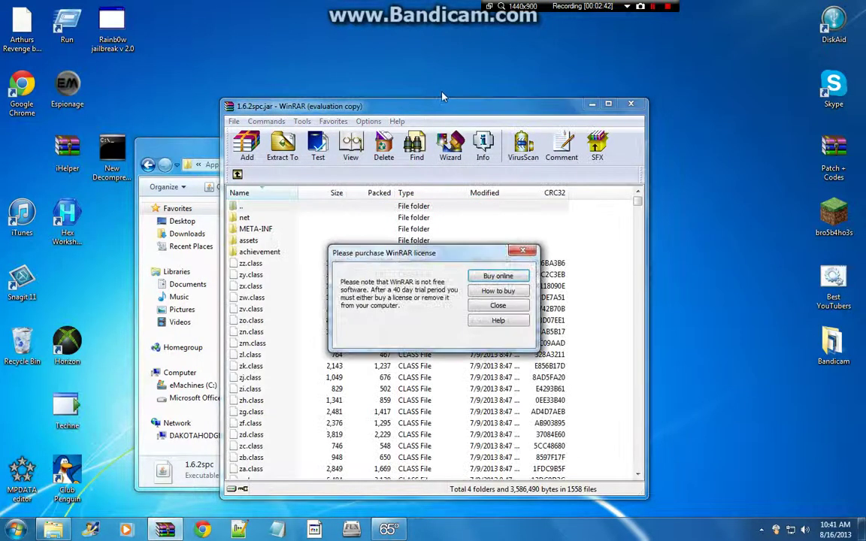
pyautogui.click(523, 253)
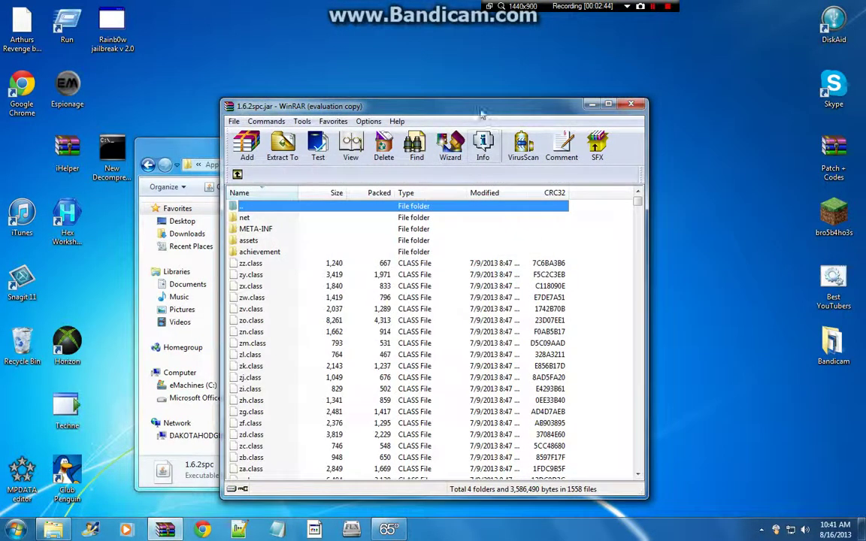
pyautogui.moveTo(432, 102); pyautogui.dragTo(865, 63)
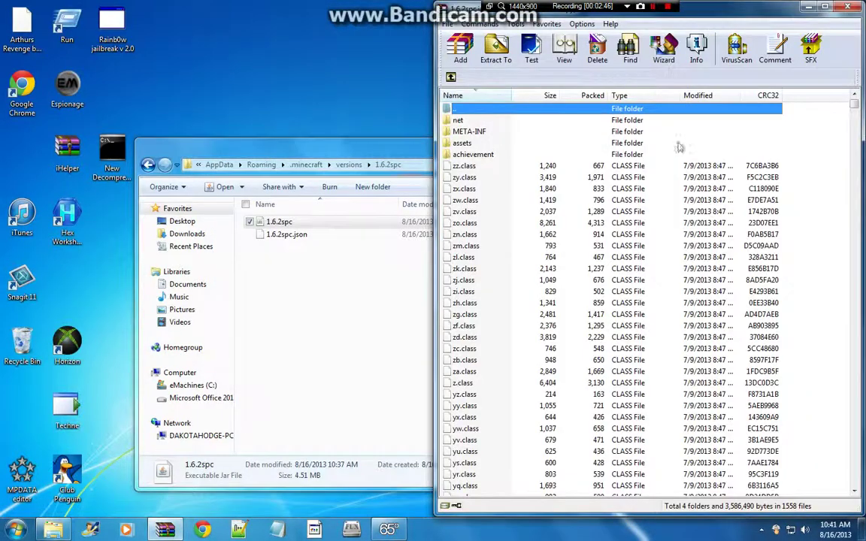
# Delete the META-INF folder from the 1.6.2spc.jar archive.
pyautogui.rightClick(473, 131)
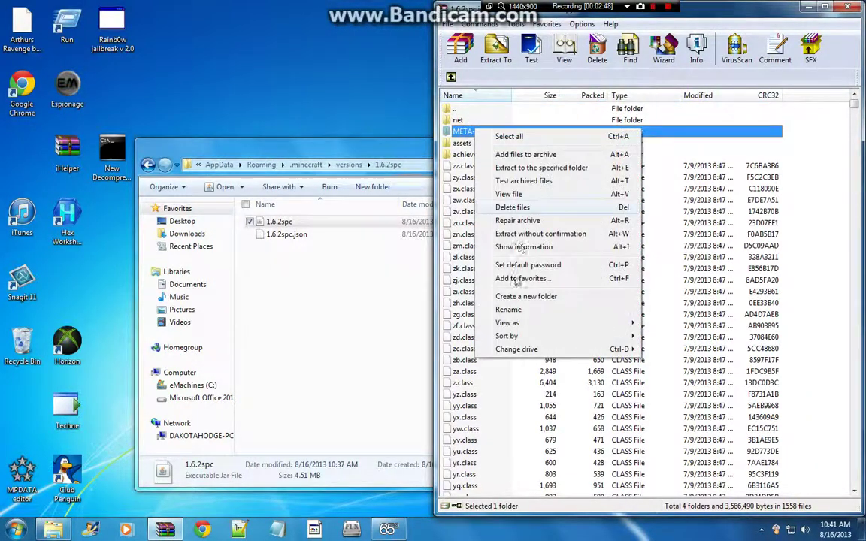
pyautogui.click(510, 207)
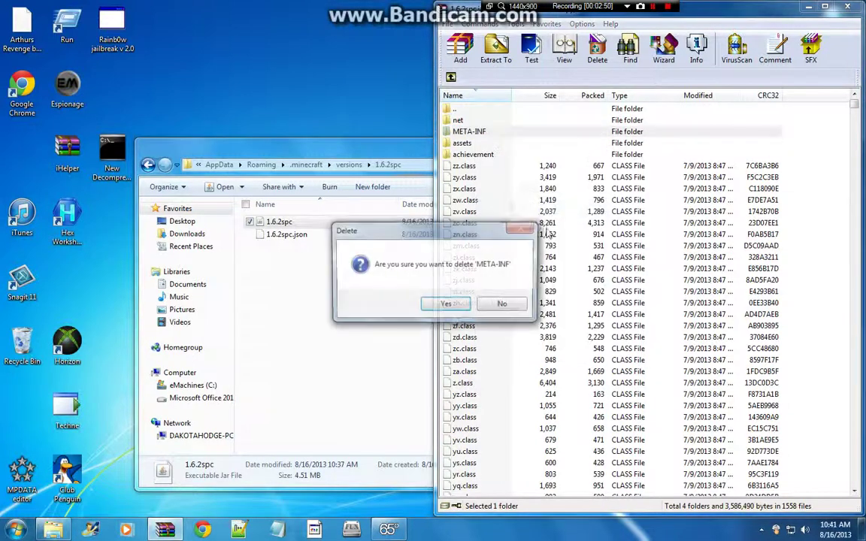
pyautogui.click(445, 305)
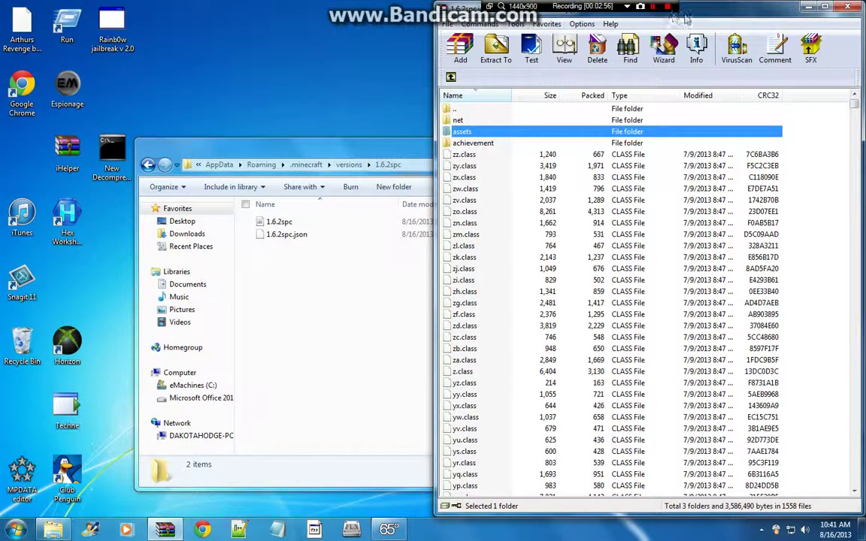
# Minimize the 1.6.2spc folder window and move the jar archive window aside to uncover the SinglePlayerCommands zip on the desktop.
pyautogui.moveTo(684, 19); pyautogui.dragTo(647, 54)
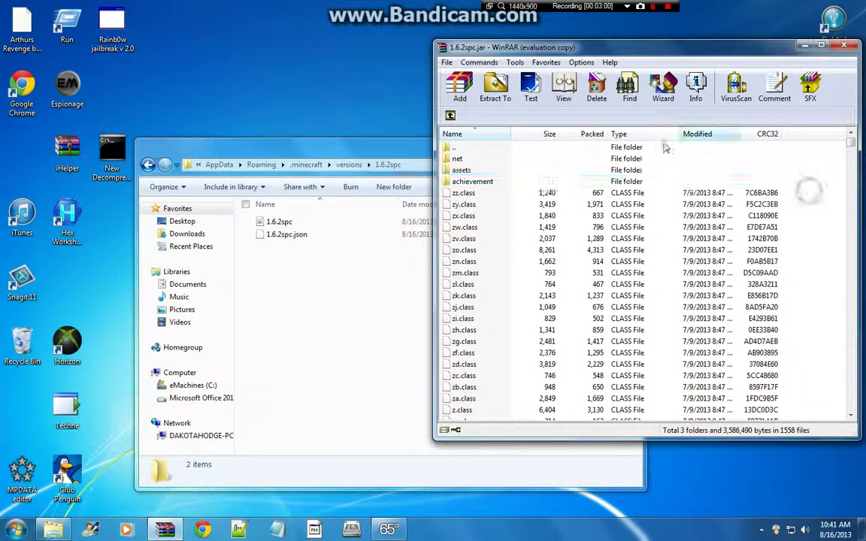
pyautogui.click(338, 147)
pyautogui.moveTo(587, 145); pyautogui.dragTo(568, 161)
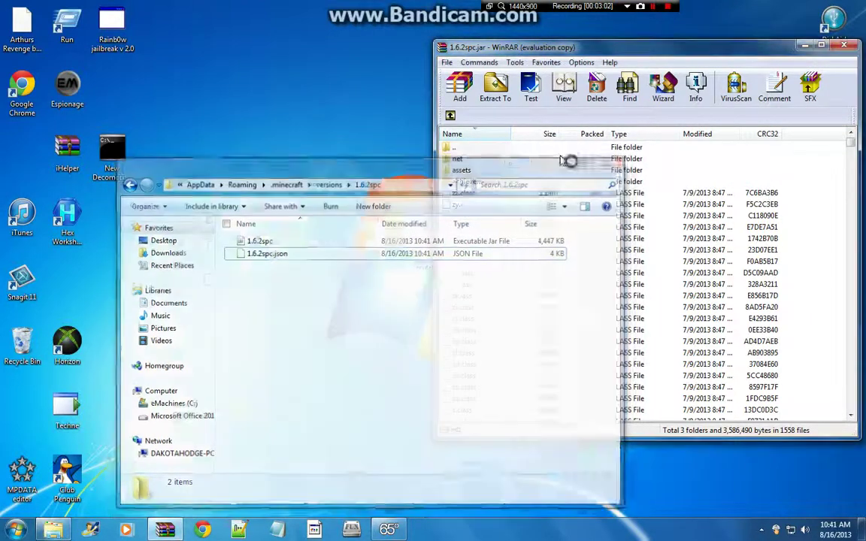
pyautogui.moveTo(482, 41); pyautogui.dragTo(864, 42)
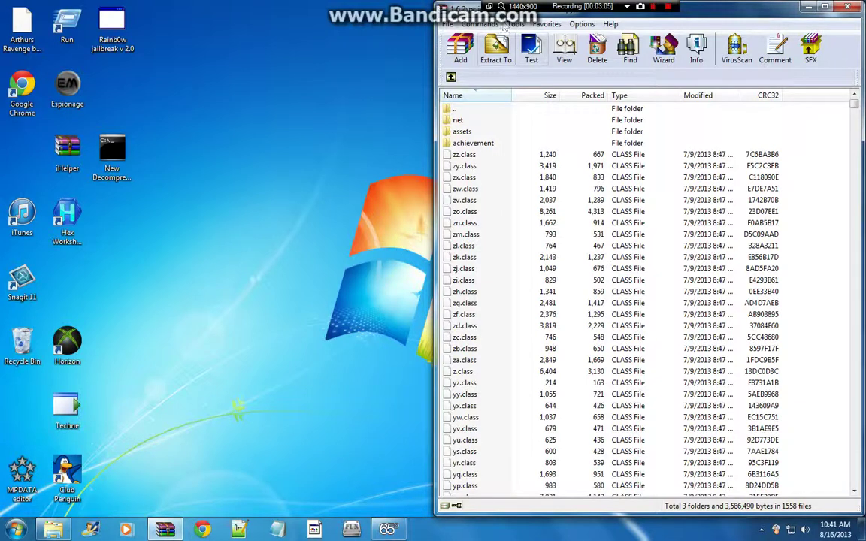
pyautogui.moveTo(451, 6); pyautogui.dragTo(558, 158)
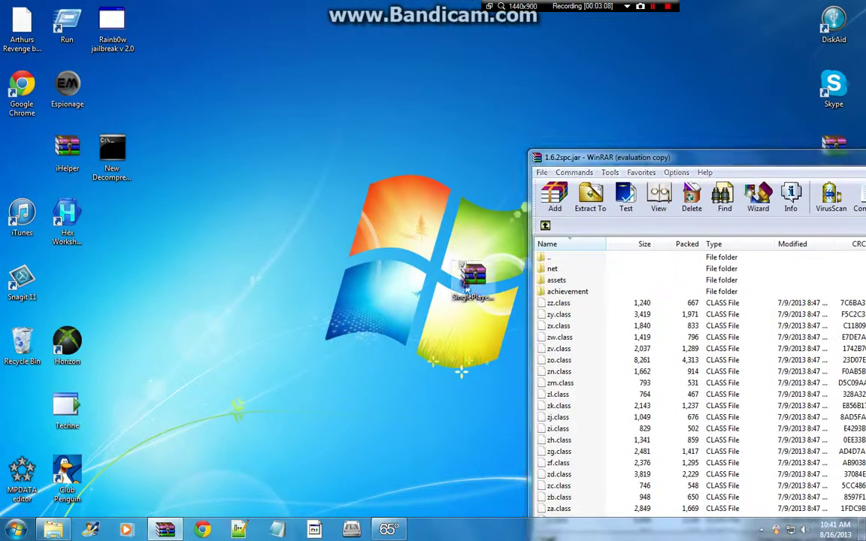
# Open the SinglePlayerCommands-MC1.6.2_V4.9.zip archive from the desktop and arrange it side by side with the 1.6.2spc.jar archive.
pyautogui.moveTo(473, 276); pyautogui.dragTo(203, 217)
pyautogui.click(275, 235)
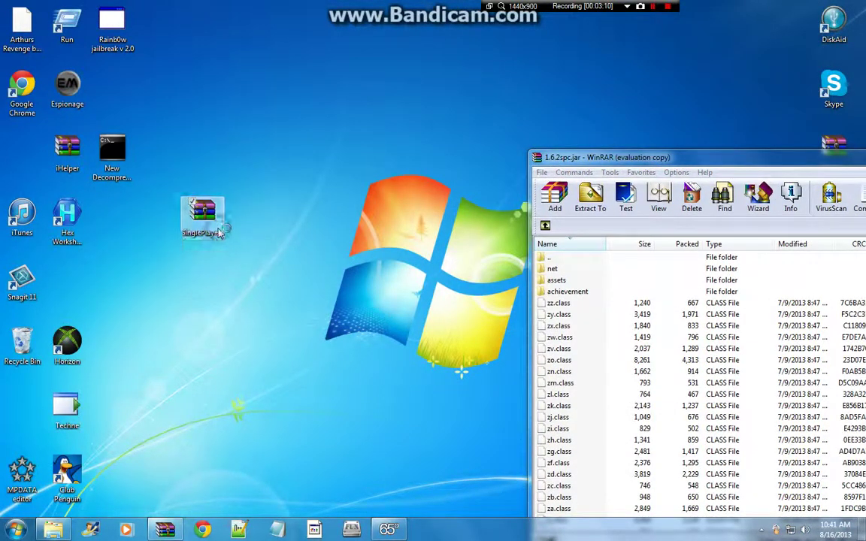
pyautogui.doubleClick(219, 234)
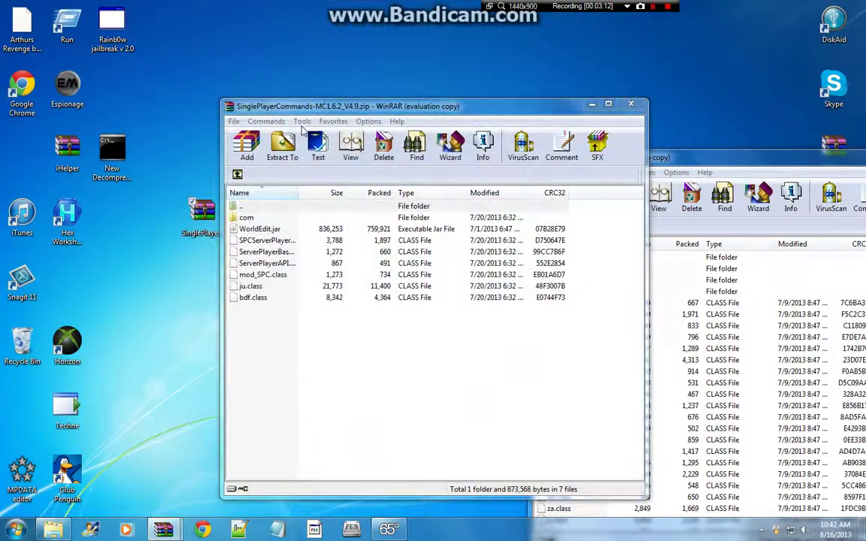
pyautogui.click(522, 250)
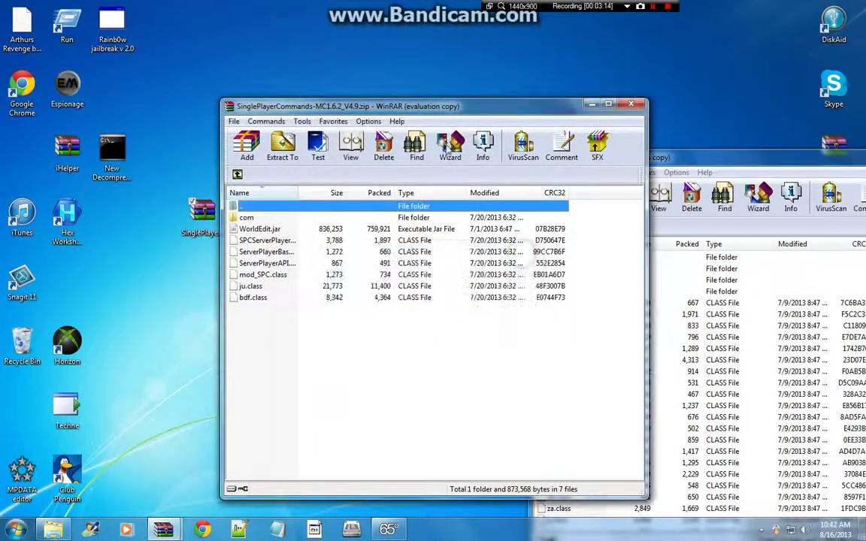
pyautogui.moveTo(368, 101); pyautogui.dragTo(1, 34)
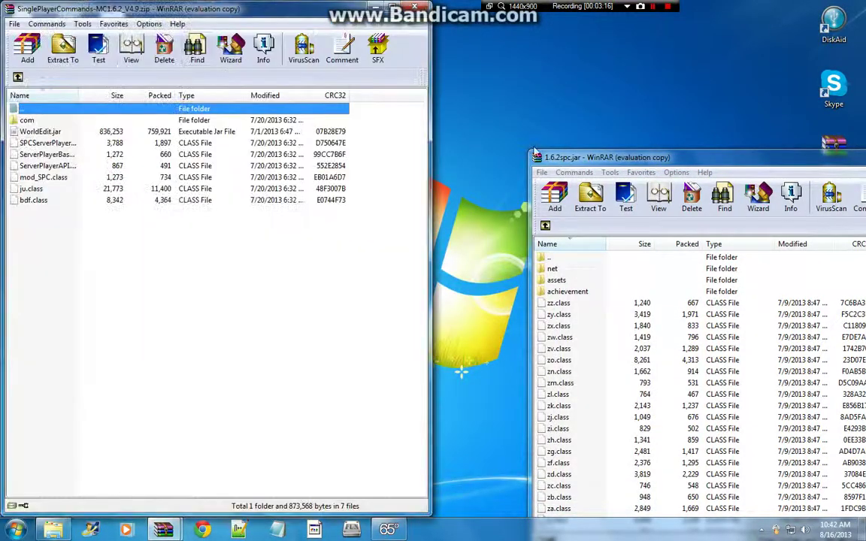
pyautogui.moveTo(579, 148); pyautogui.dragTo(683, 112)
pyautogui.press('super+Right')
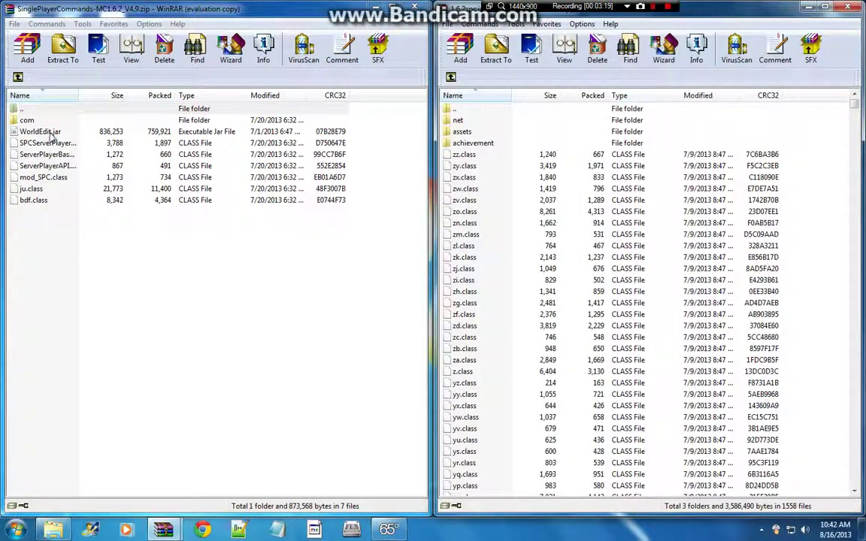
# Move the jar archive window off the free desktop area and extract WorldEdit.jar from the mod archive to the desktop.
pyautogui.moveTo(703, 11); pyautogui.dragTo(687, 22)
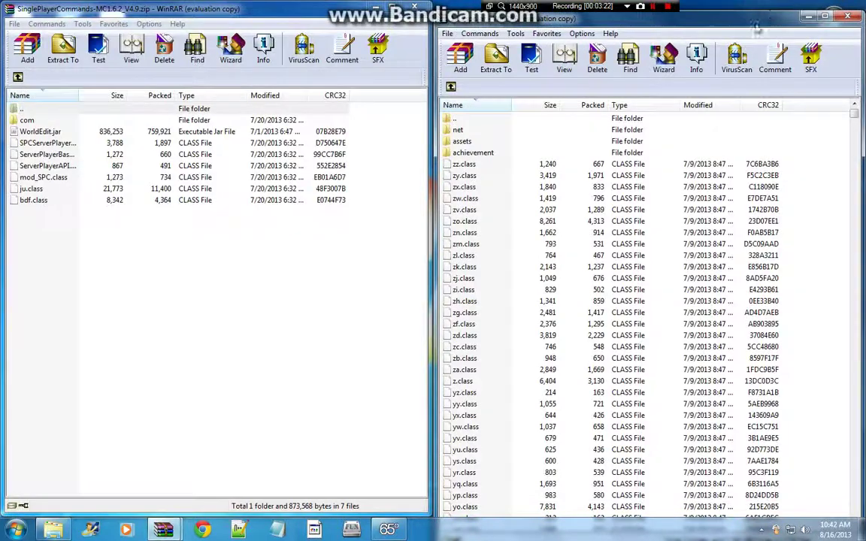
pyautogui.moveTo(758, 28); pyautogui.dragTo(602, 24)
pyautogui.moveTo(513, 24); pyautogui.dragTo(726, 170)
pyautogui.moveTo(42, 132); pyautogui.dragTo(530, 98)
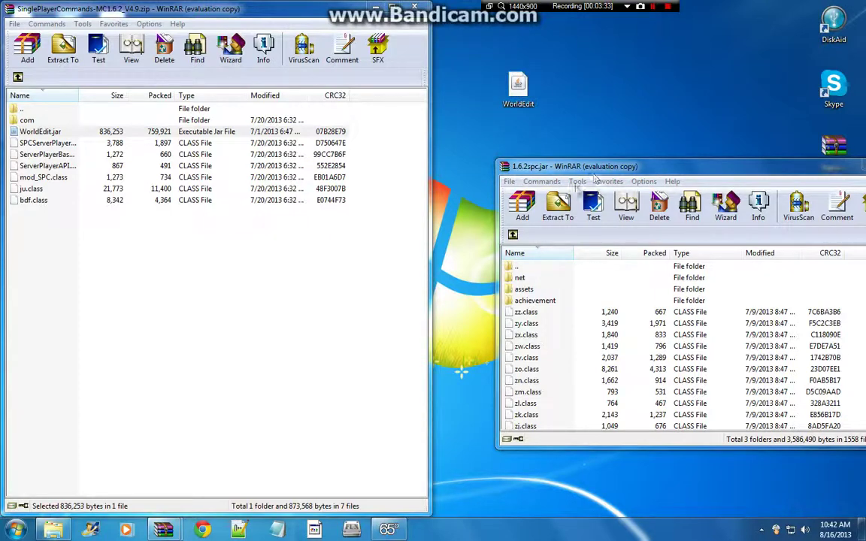
# Dock the jar archive window beside the mod archive again and delete WorldEdit.jar from the SinglePlayerCommands zip.
pyautogui.moveTo(573, 170); pyautogui.dragTo(864, 75)
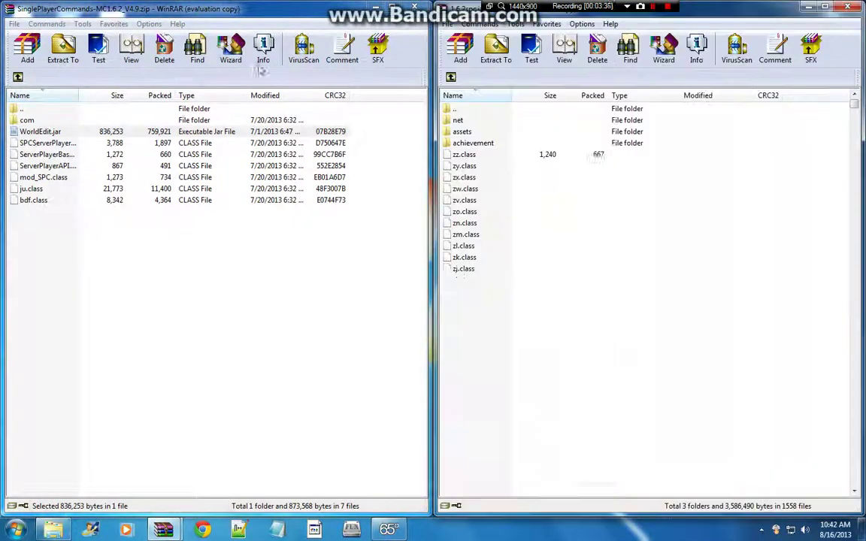
pyautogui.click(58, 133)
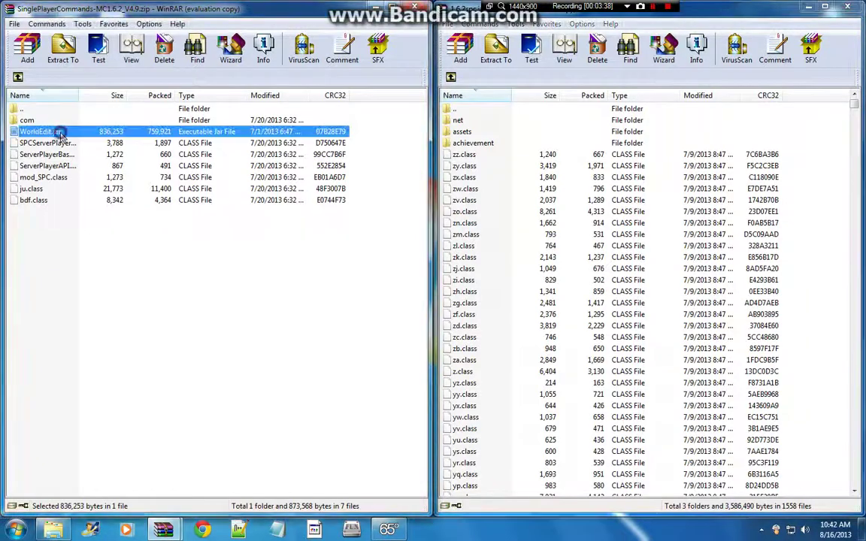
pyautogui.rightClick(60, 133)
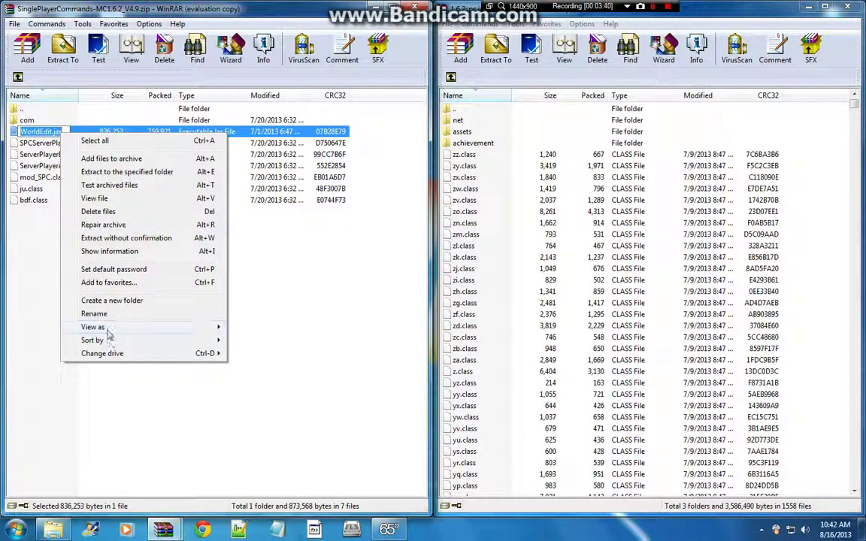
pyautogui.click(97, 211)
pyautogui.click(449, 305)
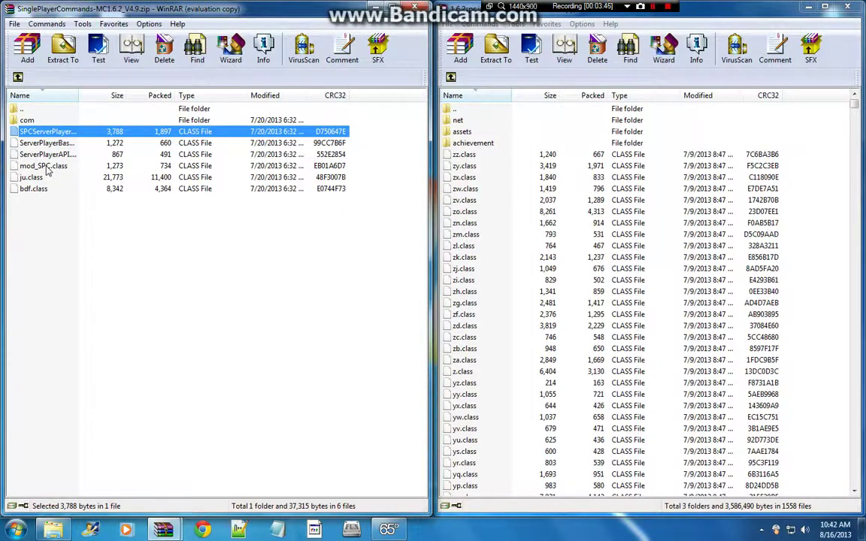
# Add all files from the SinglePlayerCommands zip to the 1.6.2spc jar archive, then close both archives.
pyautogui.hotkey('ctrl', 'a')
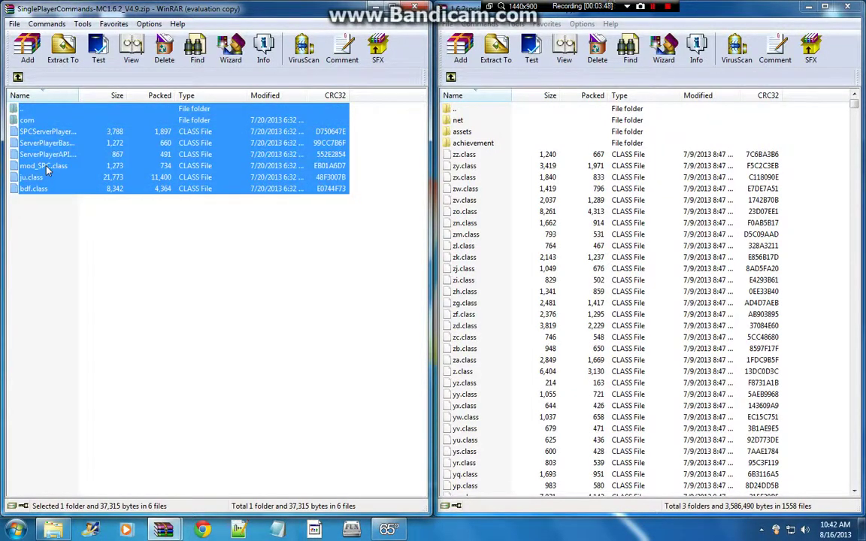
pyautogui.moveTo(41, 149); pyautogui.dragTo(553, 219)
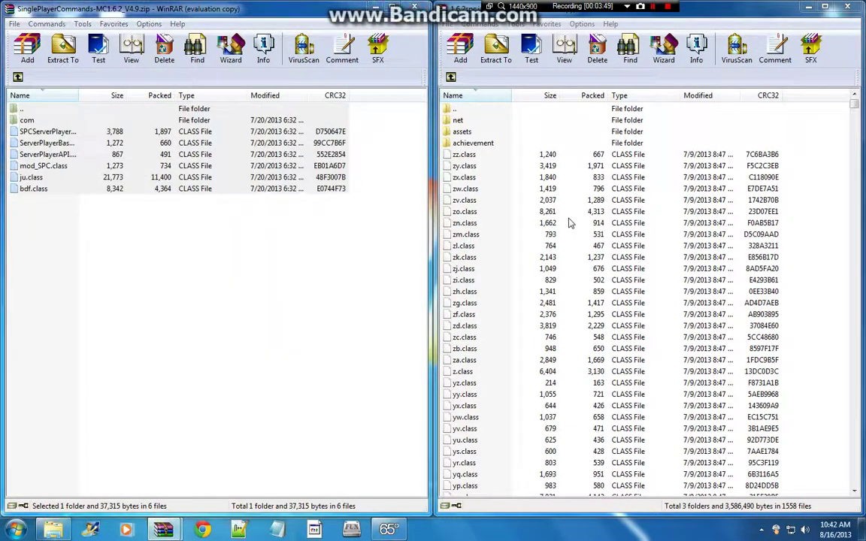
pyautogui.click(661, 363)
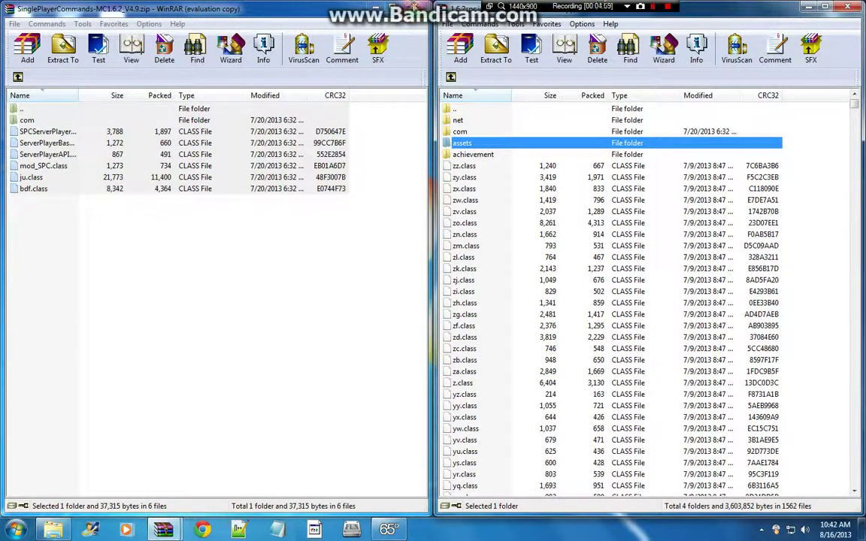
pyautogui.click(414, 6)
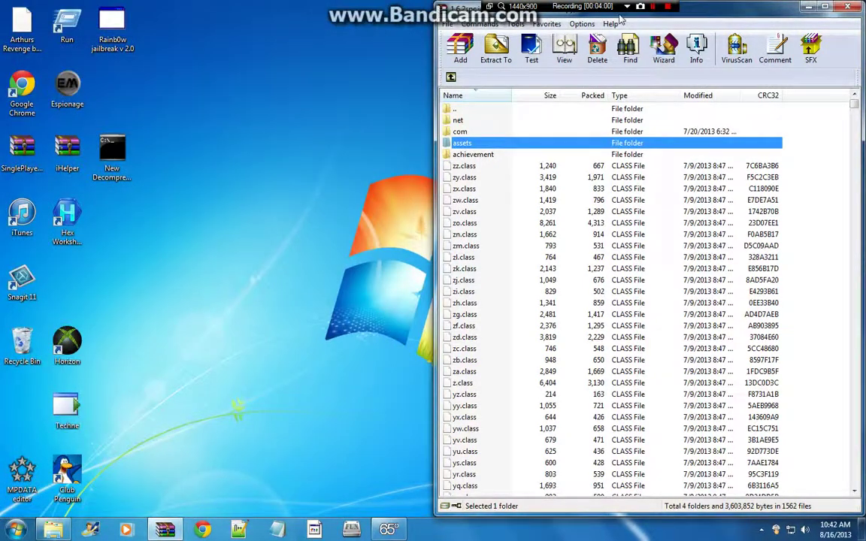
pyautogui.click(852, 6)
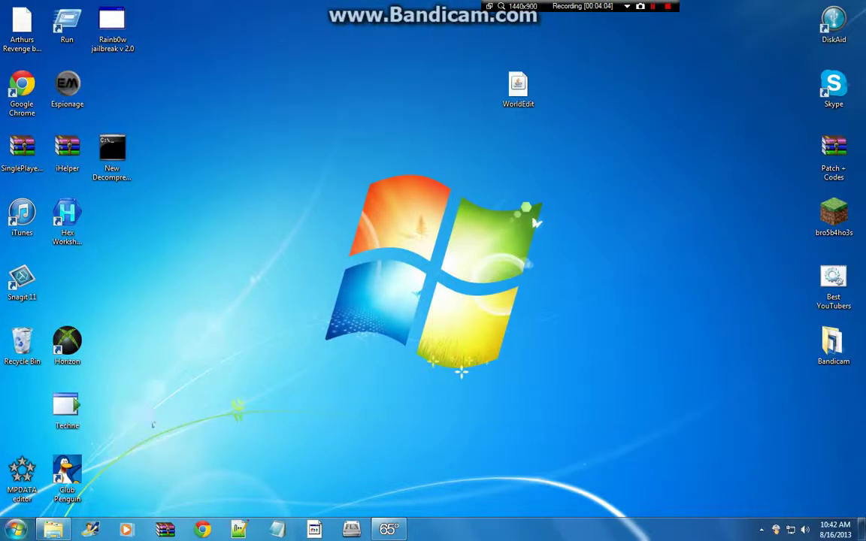
# Bring back the 1.6.2spc folder window, return it to the .minecraft folder and minimize it.
pyautogui.click(125, 433)
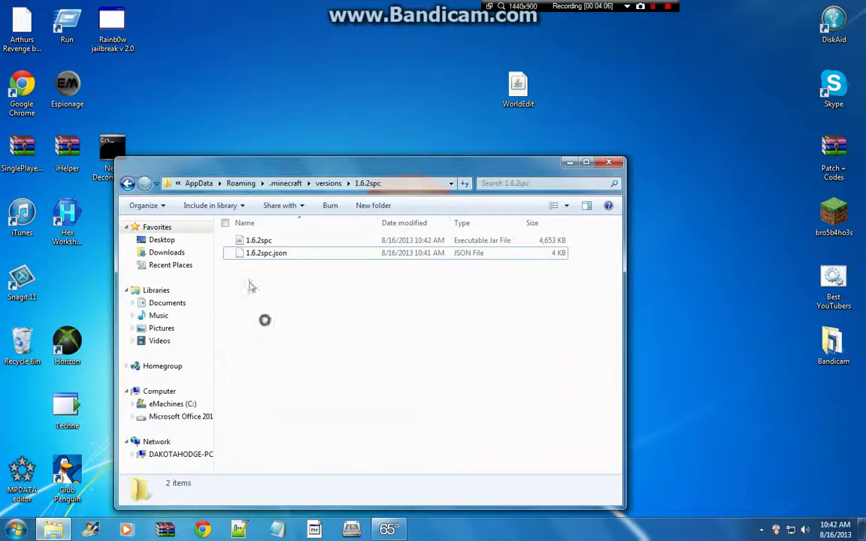
pyautogui.click(127, 185)
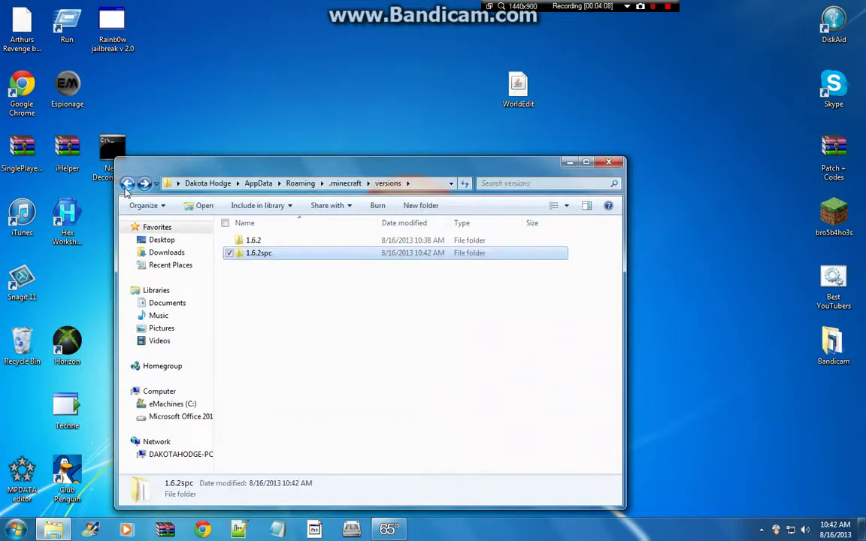
pyautogui.click(127, 184)
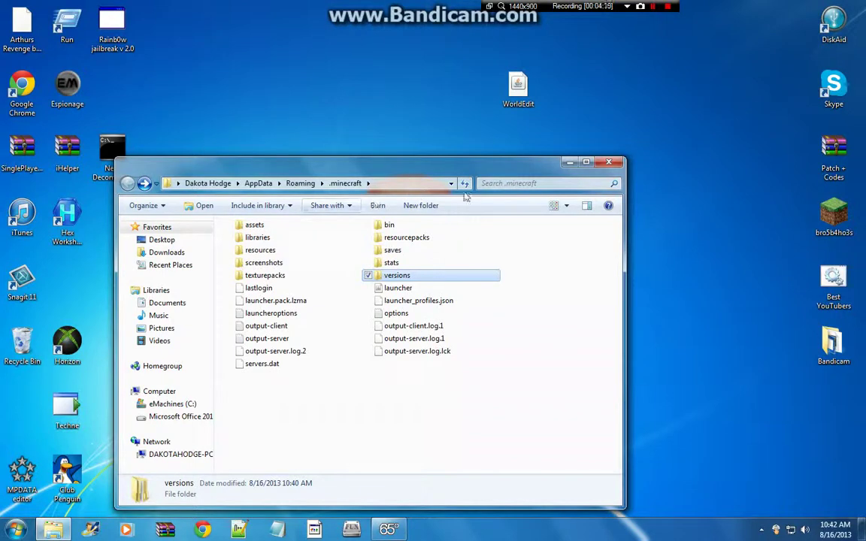
pyautogui.click(572, 245)
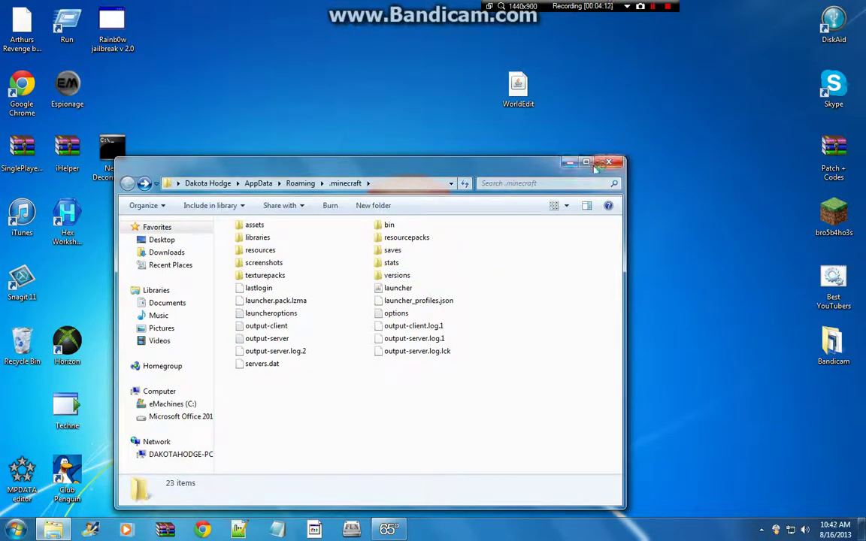
pyautogui.click(568, 164)
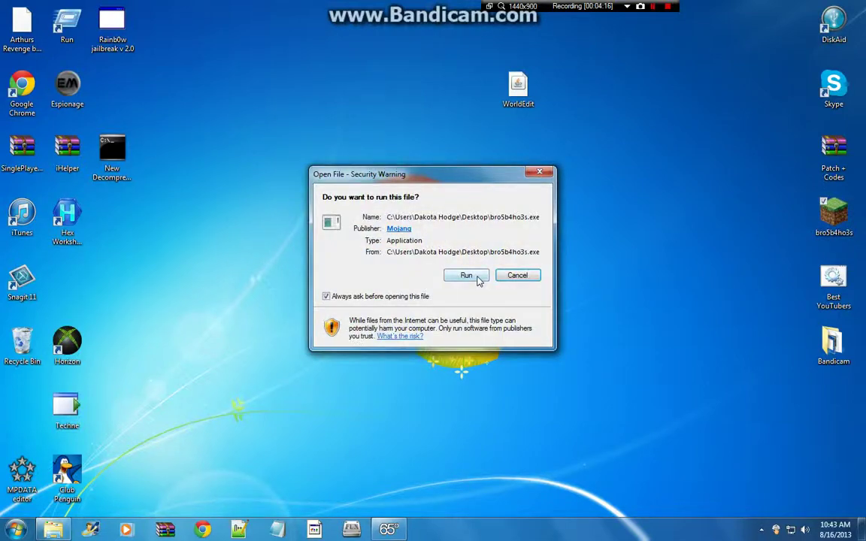
# Run the Minecraft launcher from the desktop and check its profile selection.
pyautogui.click(469, 276)
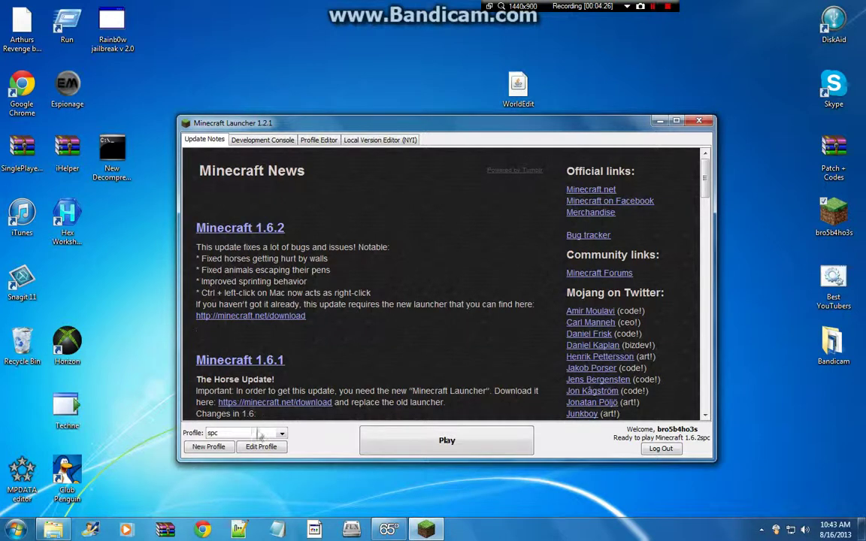
pyautogui.click(278, 433)
pyautogui.click(277, 435)
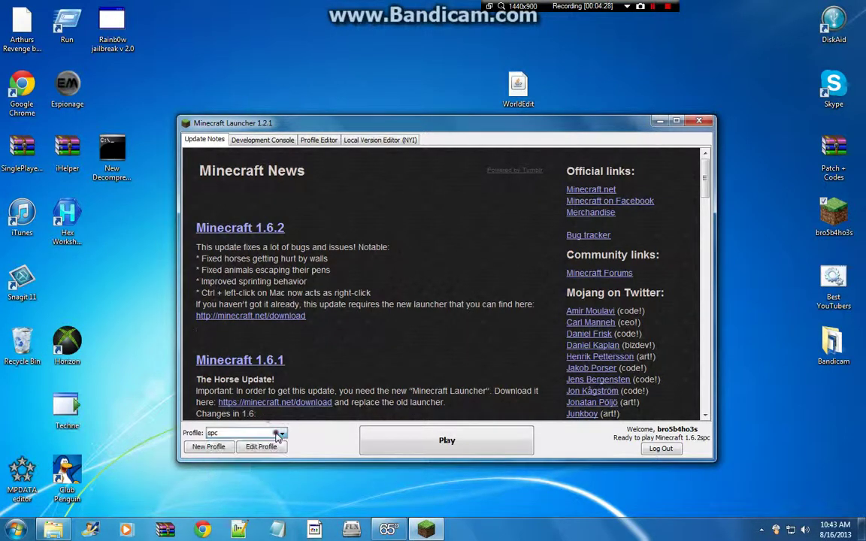
# Create and save a new launcher profile named SinglePlayerCommands that uses version release 1.6.2spc.
pyautogui.click(207, 446)
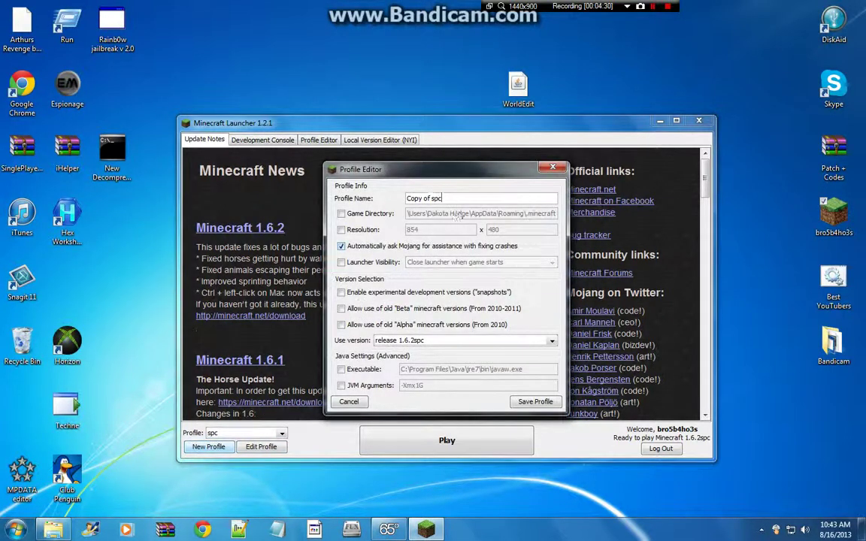
pyautogui.moveTo(423, 198); pyautogui.dragTo(329, 199)
pyautogui.click(451, 198)
pyautogui.write('SinglePlayerCommands')
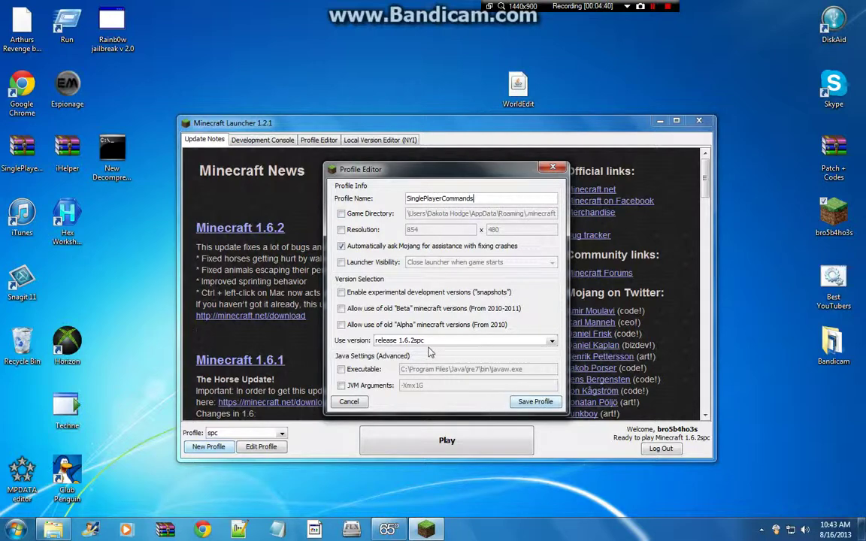
pyautogui.click(538, 343)
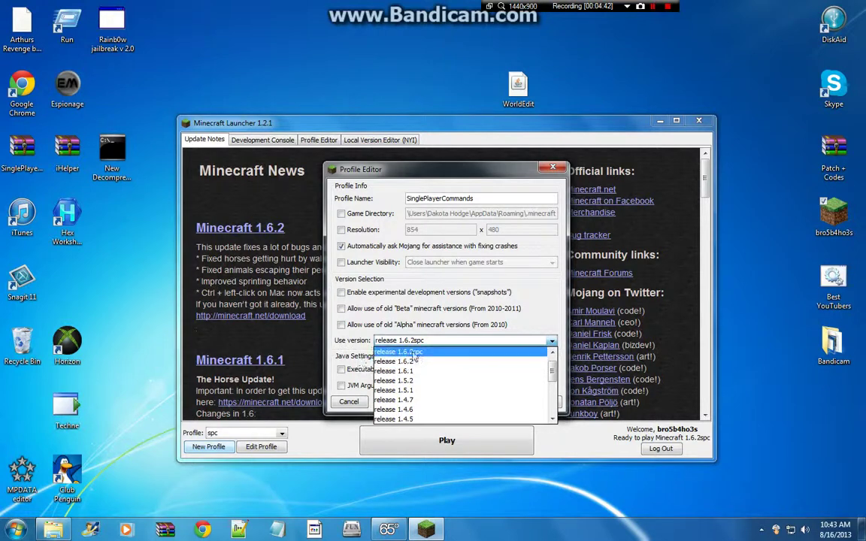
pyautogui.click(413, 356)
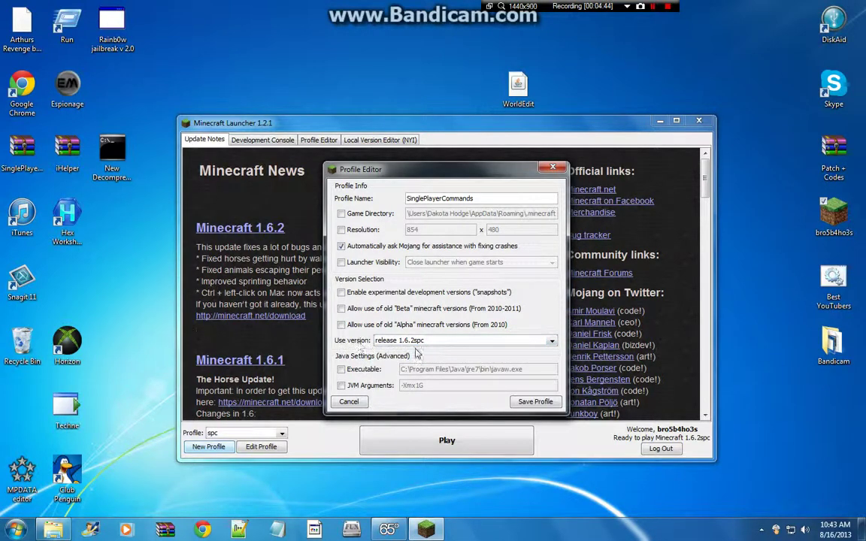
pyautogui.click(535, 401)
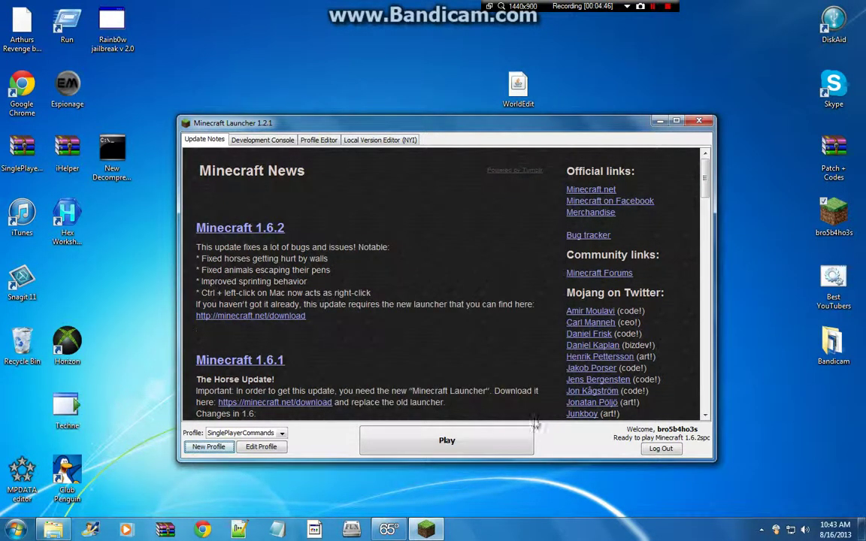
# Start the game with the SinglePlayerCommands profile, maximize its window and load the first singleplayer world in the list.
pyautogui.click(461, 448)
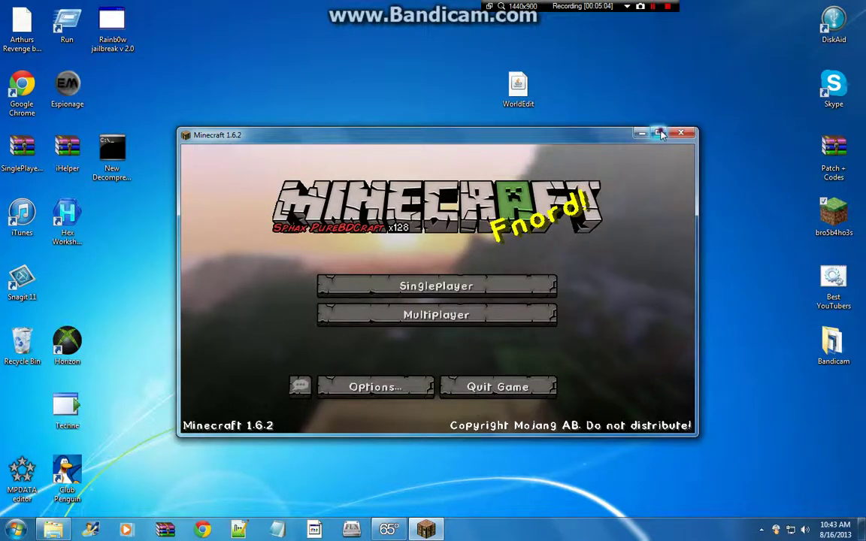
pyautogui.click(659, 134)
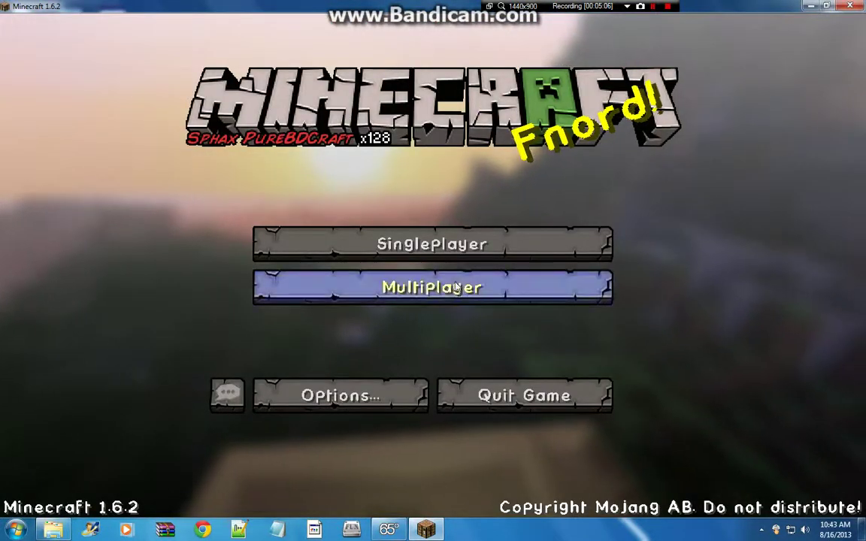
pyautogui.click(397, 234)
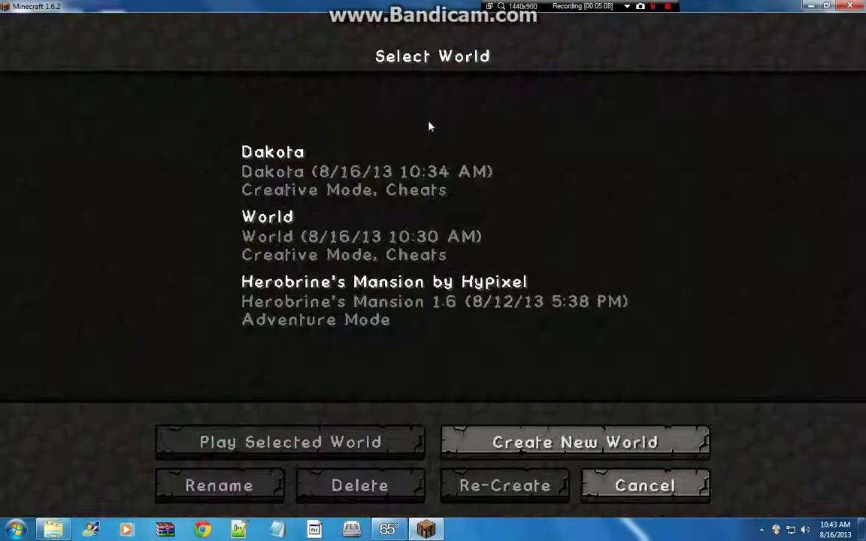
pyautogui.doubleClick(393, 186)
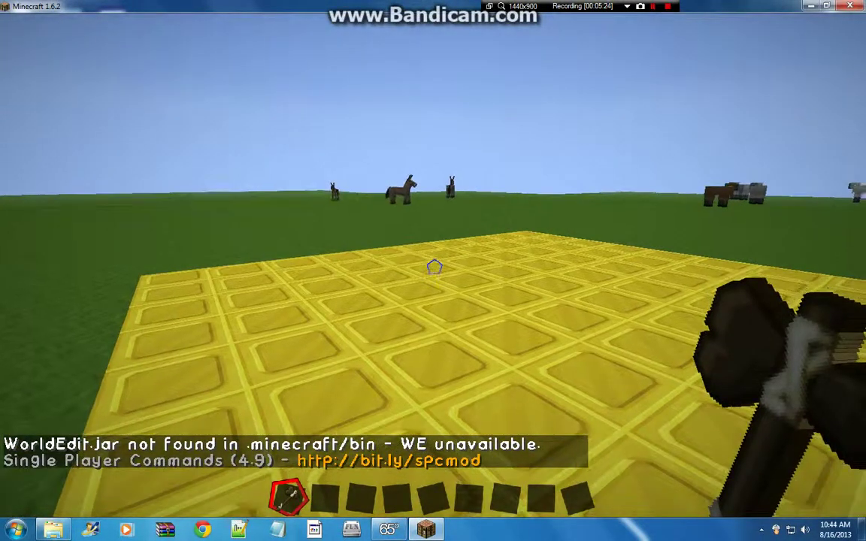
# Save and leave the world, then quit Minecraft.
pyautogui.press('Escape')
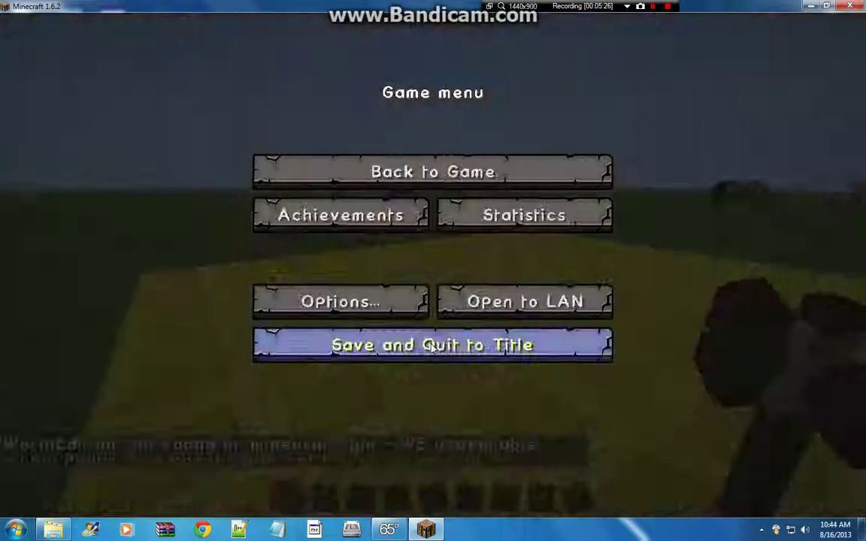
pyautogui.click(432, 345)
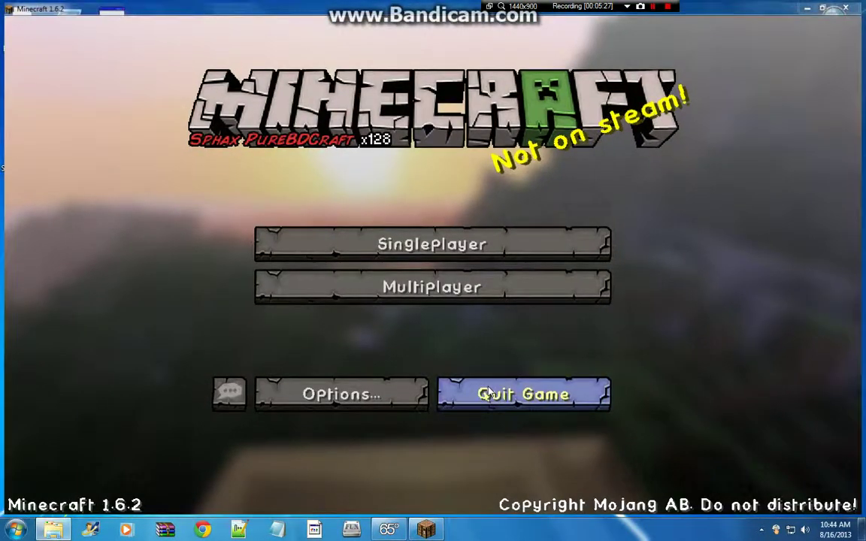
pyautogui.click(503, 394)
# Copy the WorldEdit jar from the desktop into the spc folder inside .minecraft's mods folder.
pyautogui.click(54, 529)
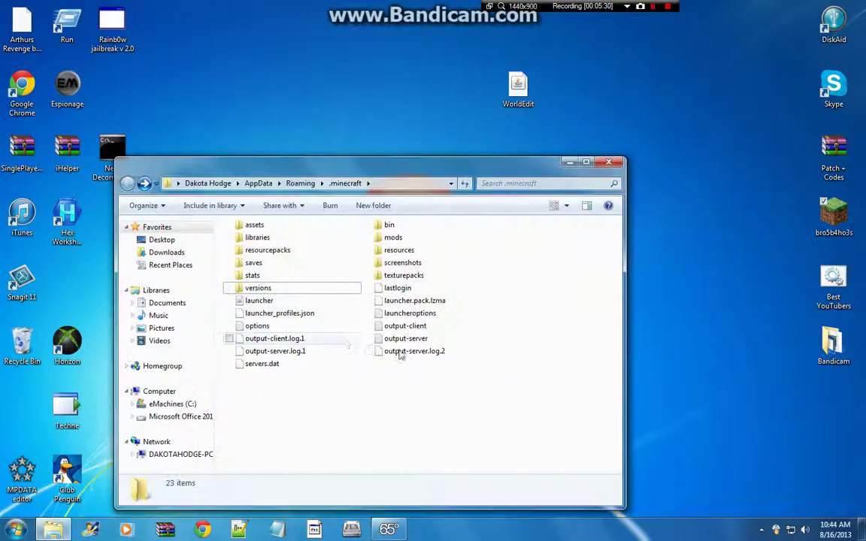
pyautogui.doubleClick(390, 235)
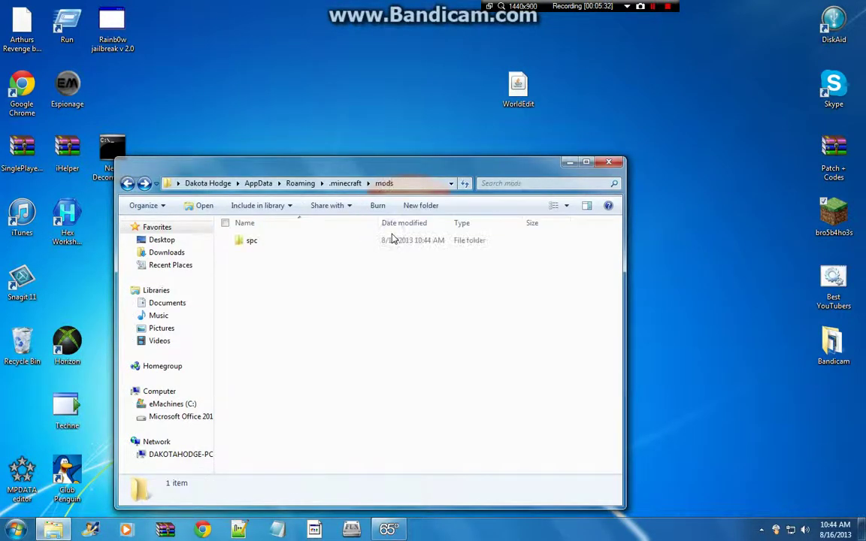
pyautogui.doubleClick(297, 241)
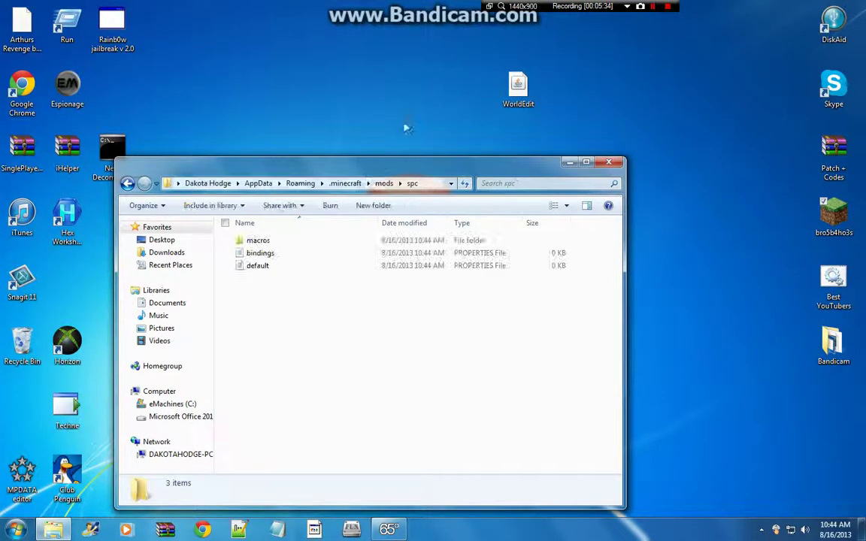
pyautogui.rightClick(535, 91)
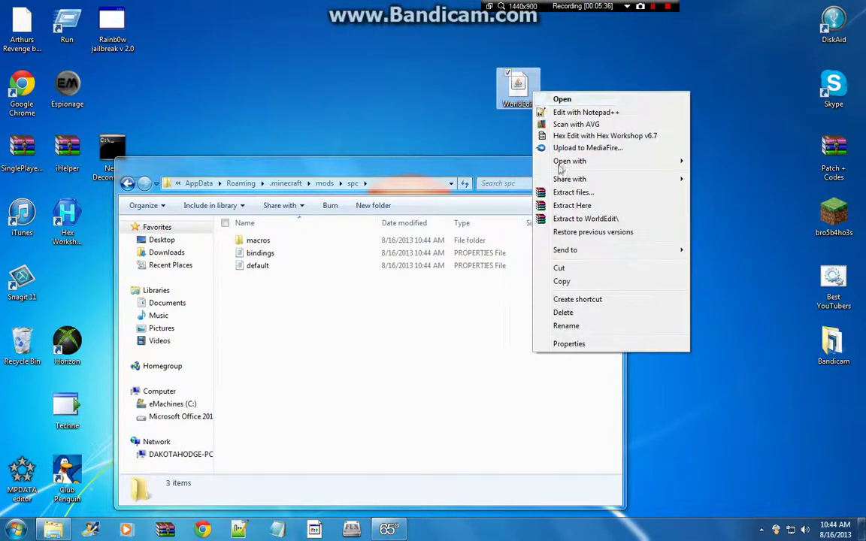
pyautogui.click(561, 281)
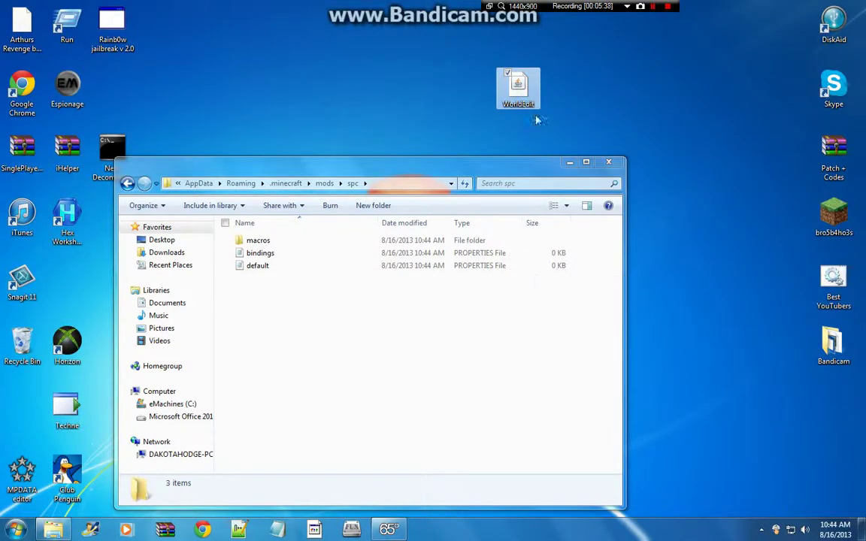
pyautogui.rightClick(323, 325)
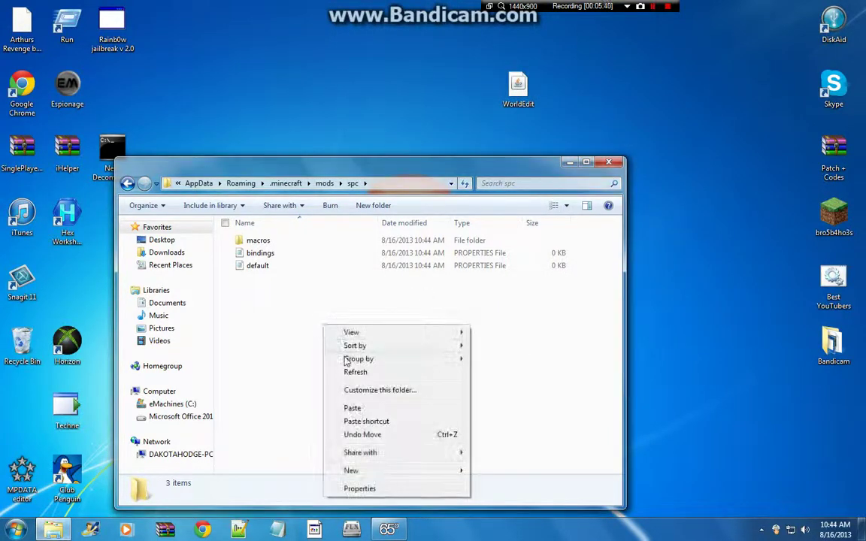
pyautogui.click(351, 407)
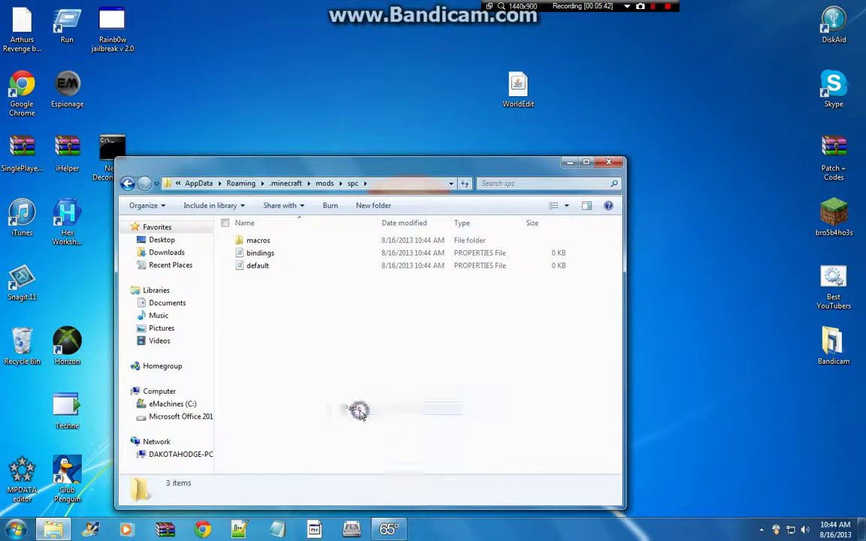
pyautogui.click(295, 316)
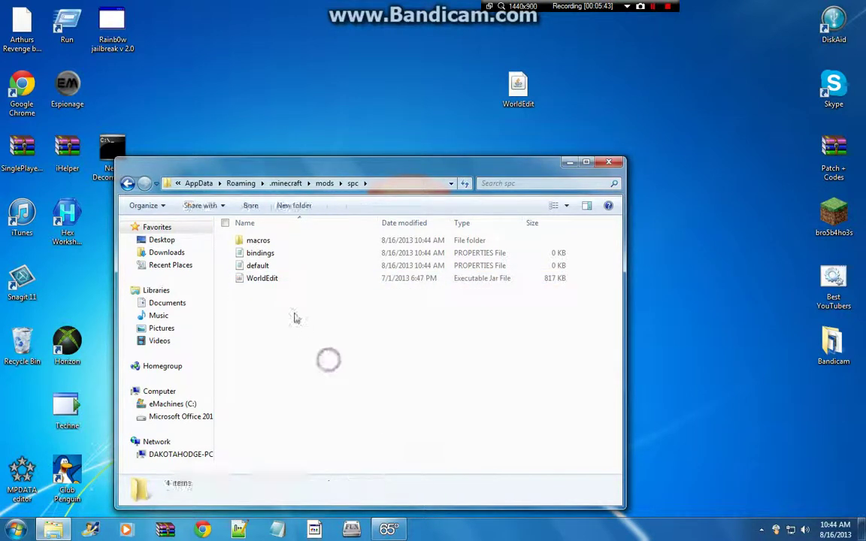
# Go back to the .minecraft folder and paste the copied WorldEdit jar into its bin folder.
pyautogui.click(129, 182)
pyautogui.click(129, 182)
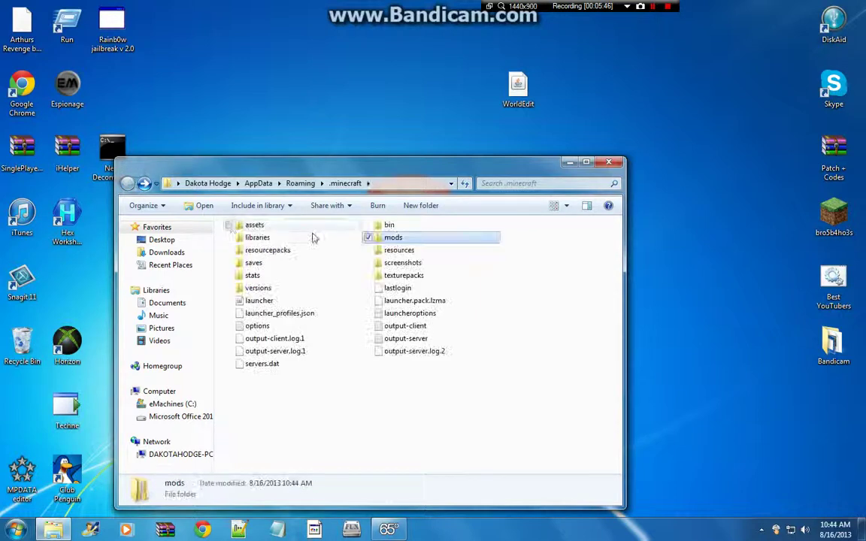
pyautogui.doubleClick(406, 224)
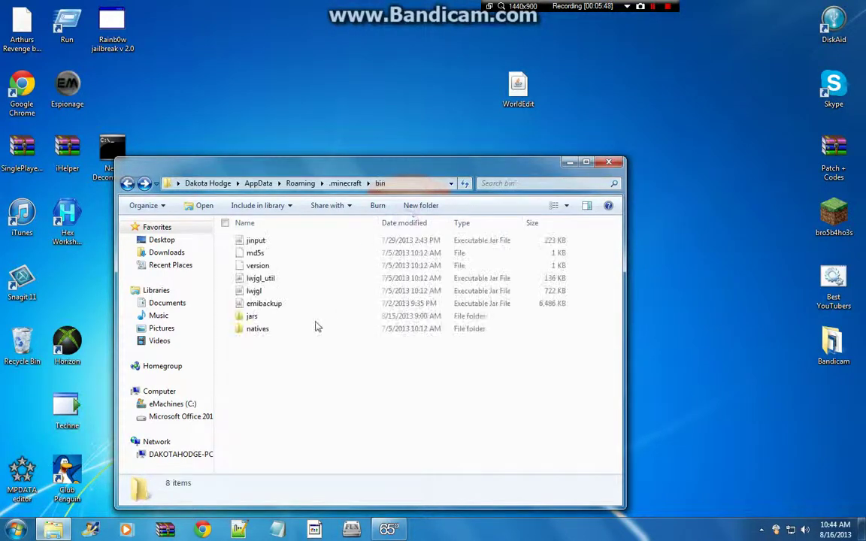
pyautogui.rightClick(278, 384)
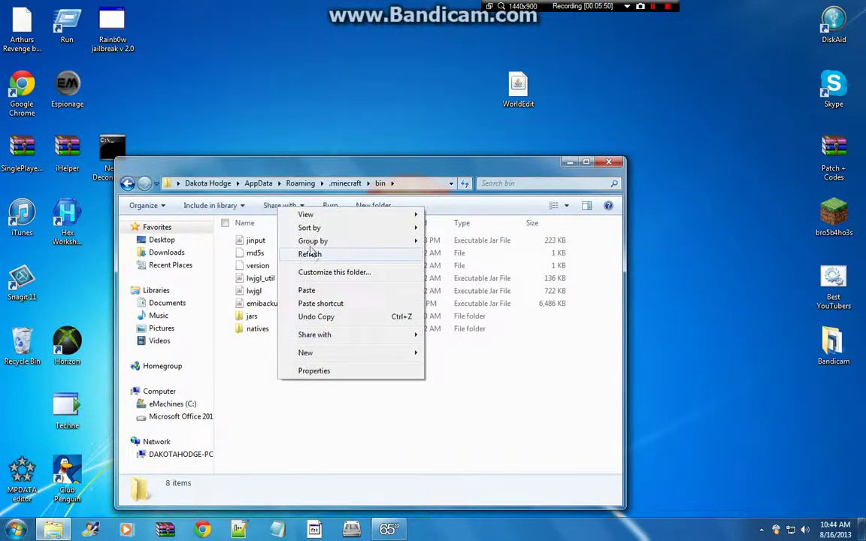
pyautogui.click(327, 290)
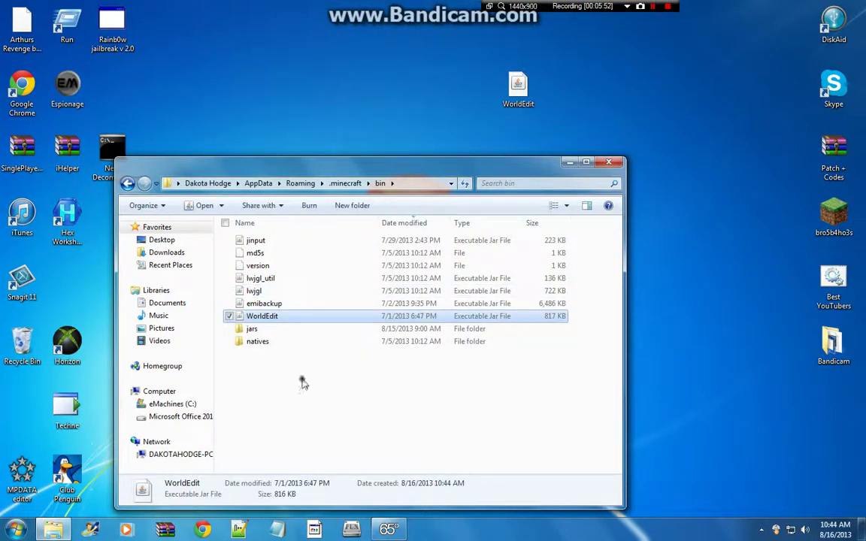
# Minimize the bin folder window, open the Minecraft launcher and start the game with the SinglePlayerCommands profile.
pyautogui.click(570, 163)
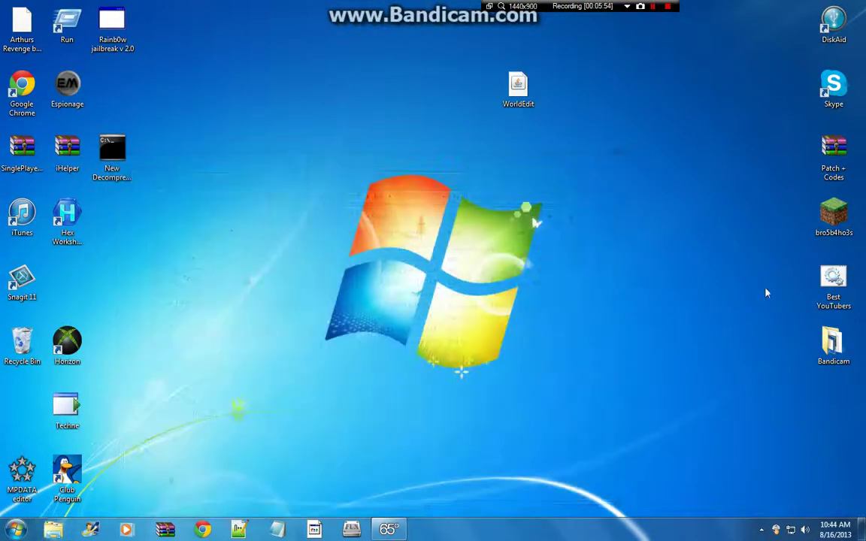
pyautogui.doubleClick(830, 219)
pyautogui.click(478, 274)
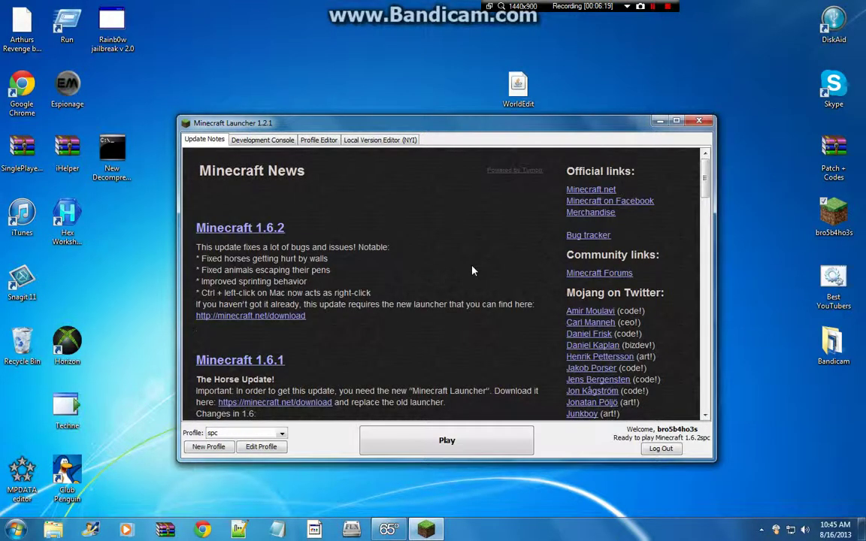
pyautogui.click(281, 434)
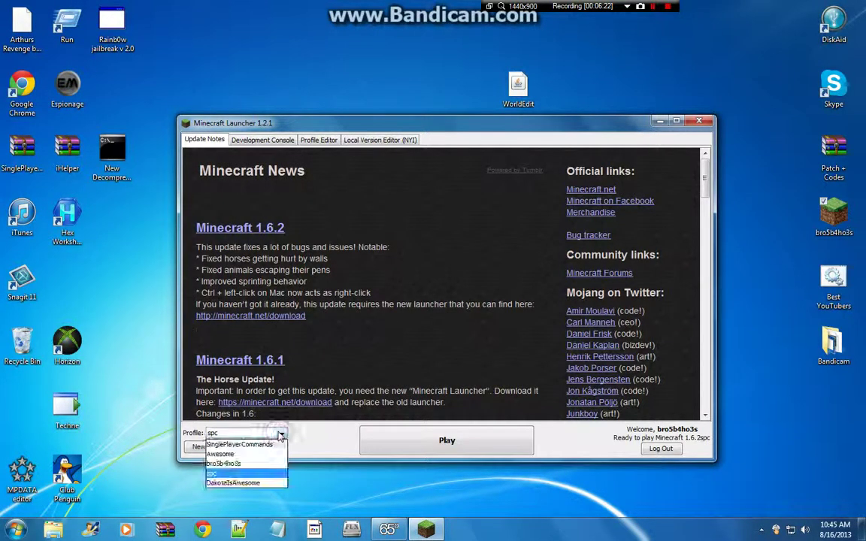
pyautogui.click(230, 445)
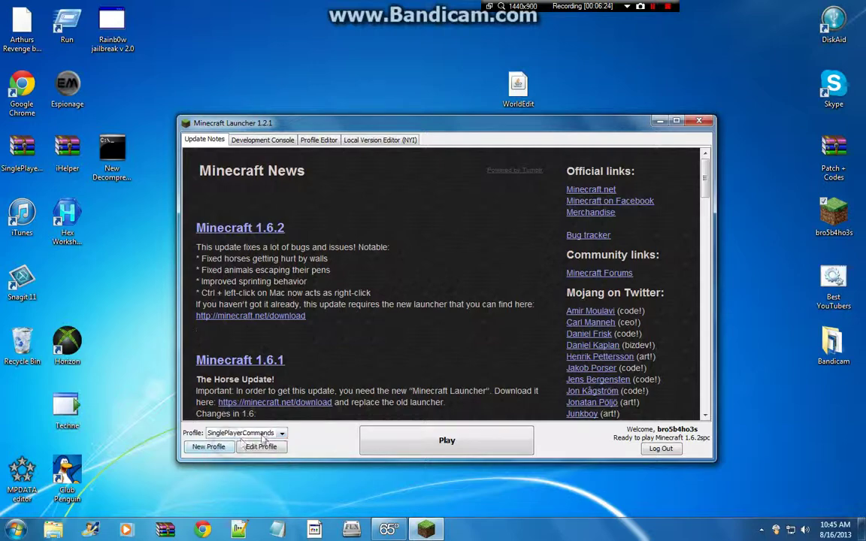
pyautogui.click(432, 443)
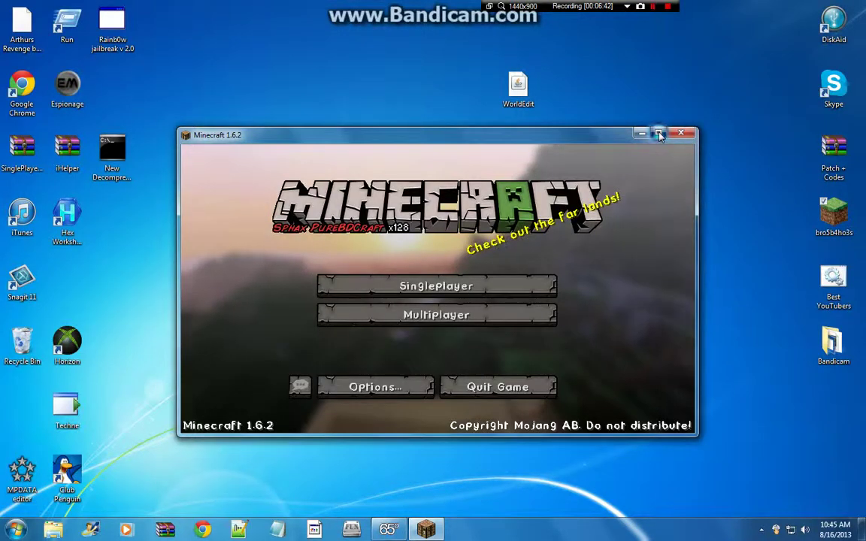
# Maximize the game window and load the first singleplayer world in the list.
pyautogui.click(659, 136)
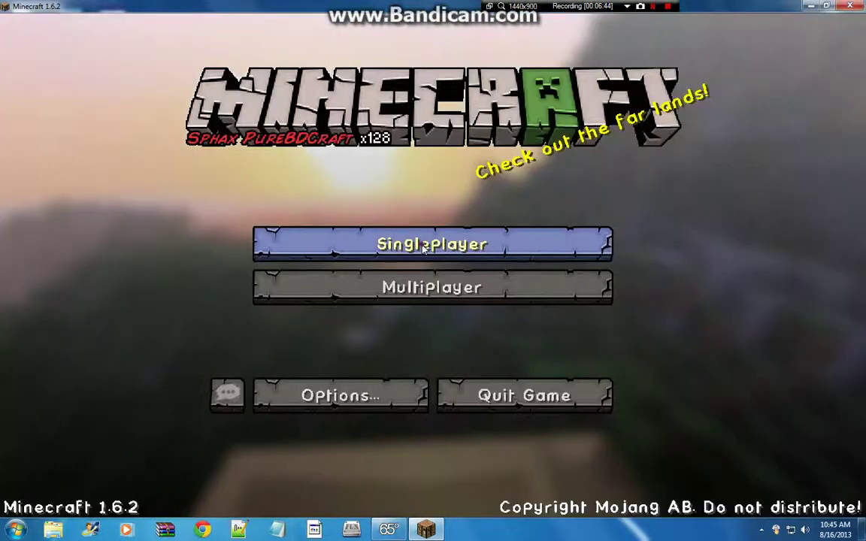
pyautogui.click(424, 247)
pyautogui.click(395, 200)
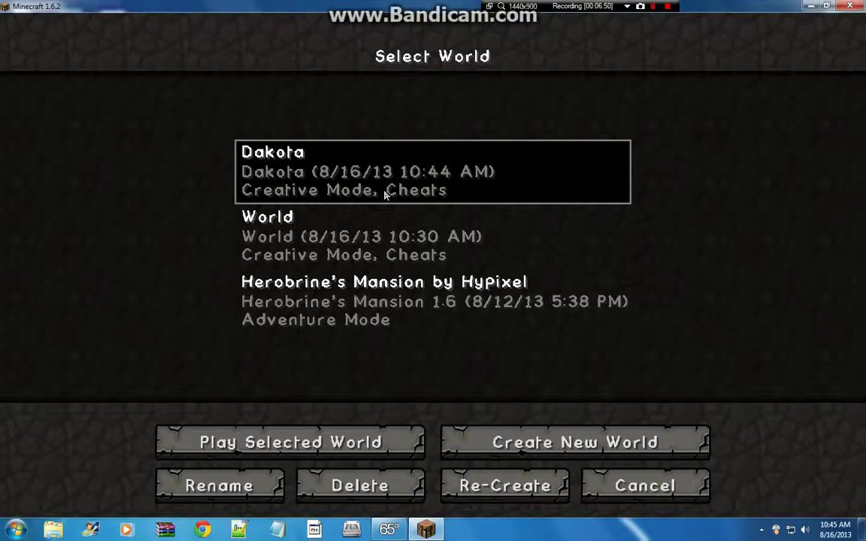
pyautogui.click(316, 436)
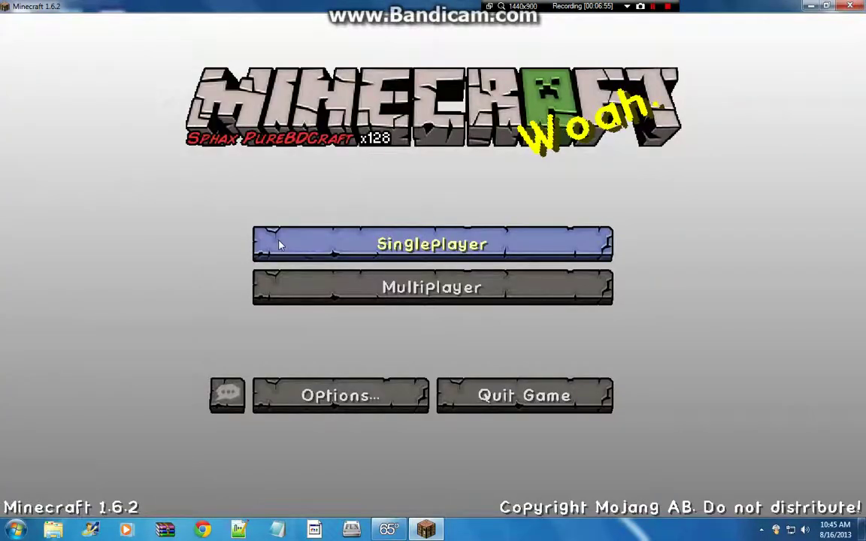
pyautogui.click(280, 245)
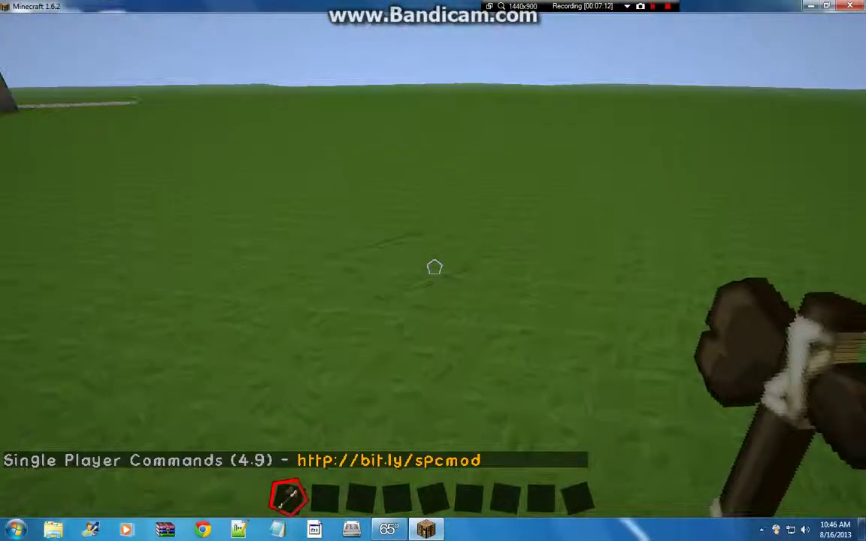
# Mark two corner positions on the grass with the WorldEdit wand and fill the region using the command //set gold.
pyautogui.click(435, 267)
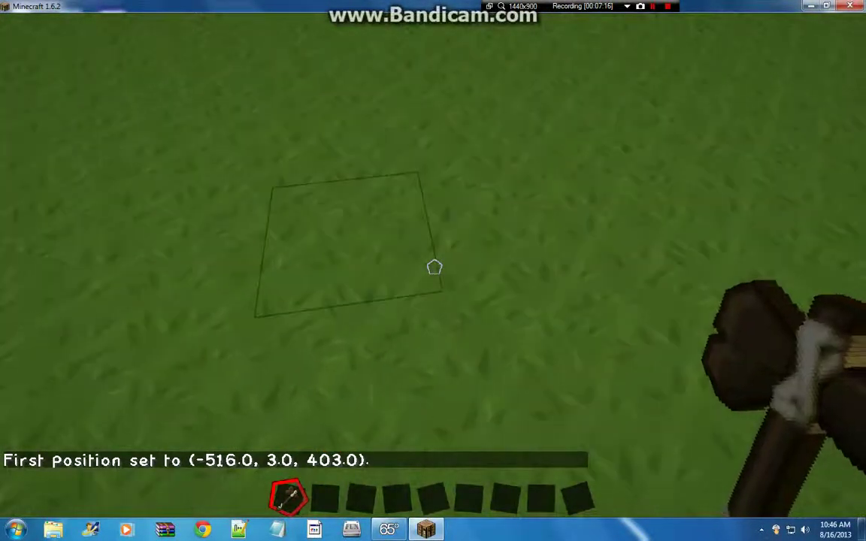
pyautogui.rightClick(434, 267)
pyautogui.write('t')
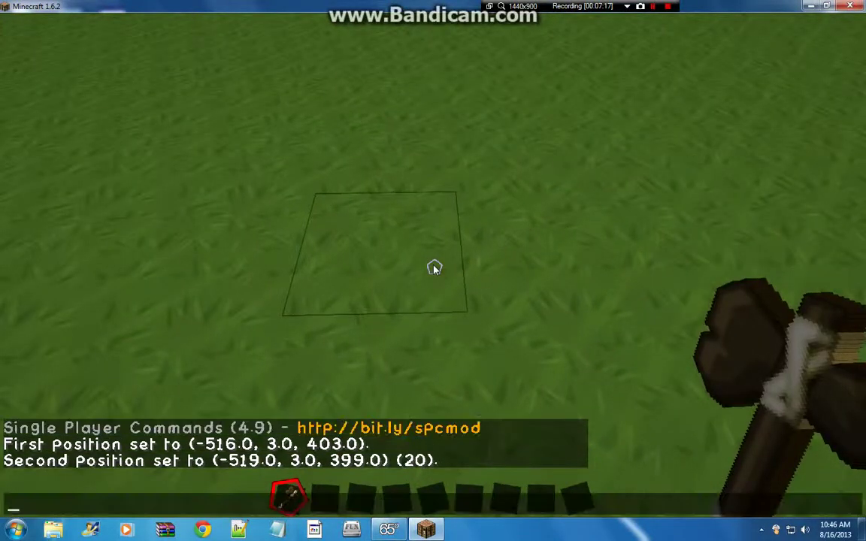
pyautogui.write('//set')
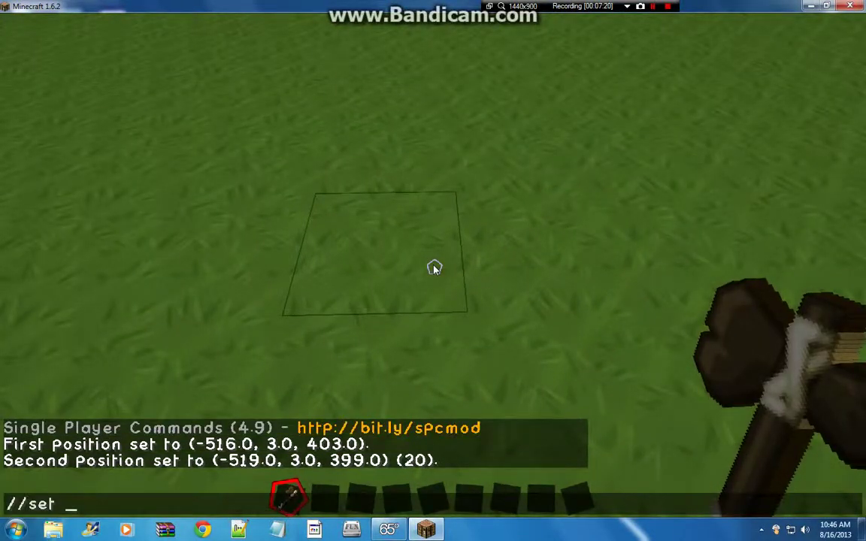
pyautogui.write(' gold')
pyautogui.press('Return')
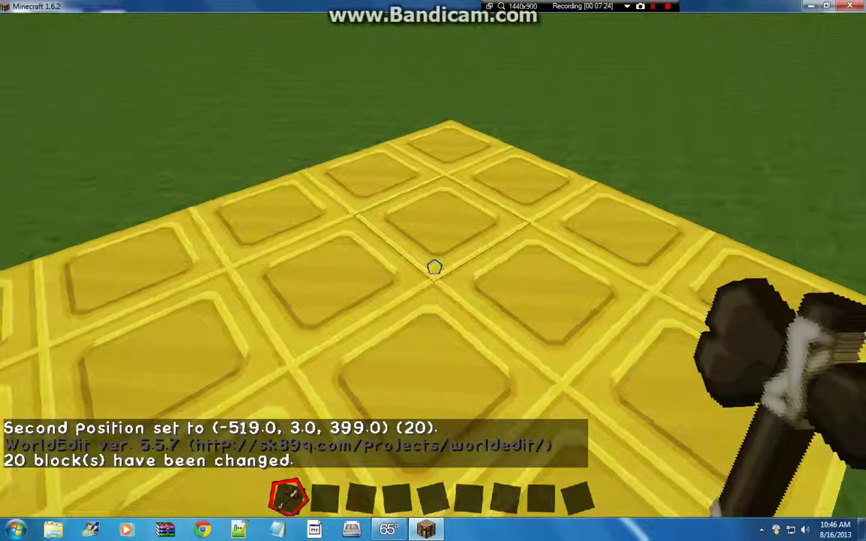
pyautogui.press('F5')
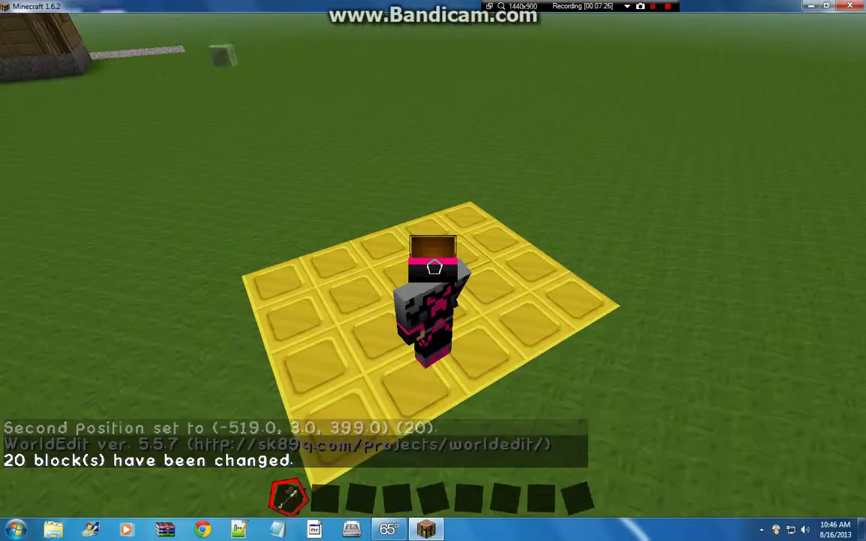
pyautogui.press('F5')
pyautogui.press('F5')
pyautogui.press('F5')
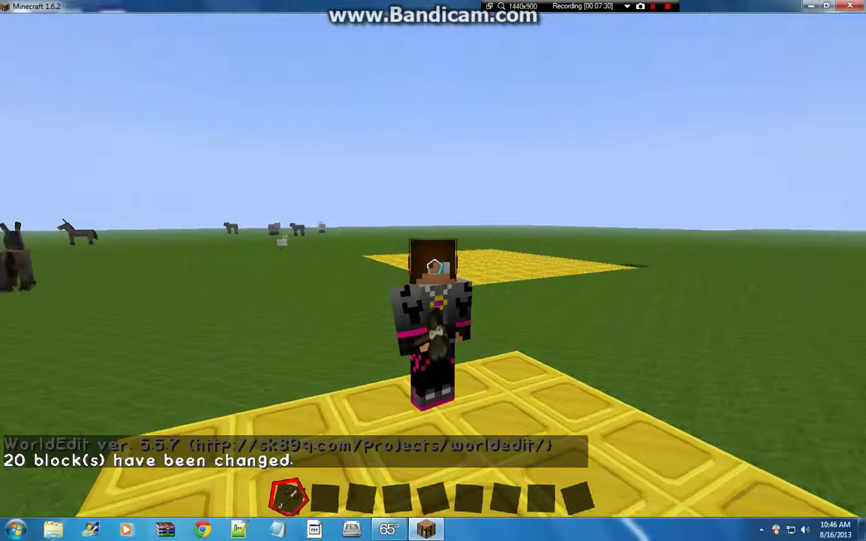
# Save and leave the world, and quit Minecraft.
pyautogui.press('Escape')
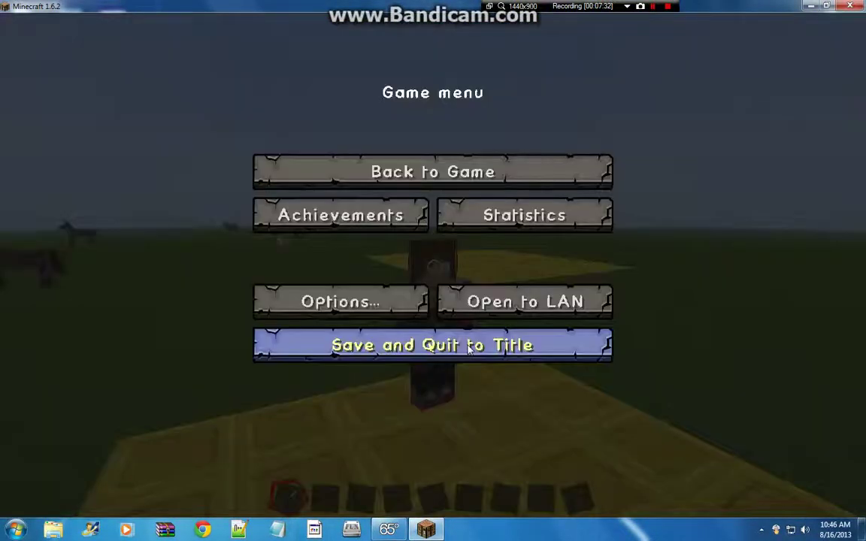
pyautogui.click(412, 344)
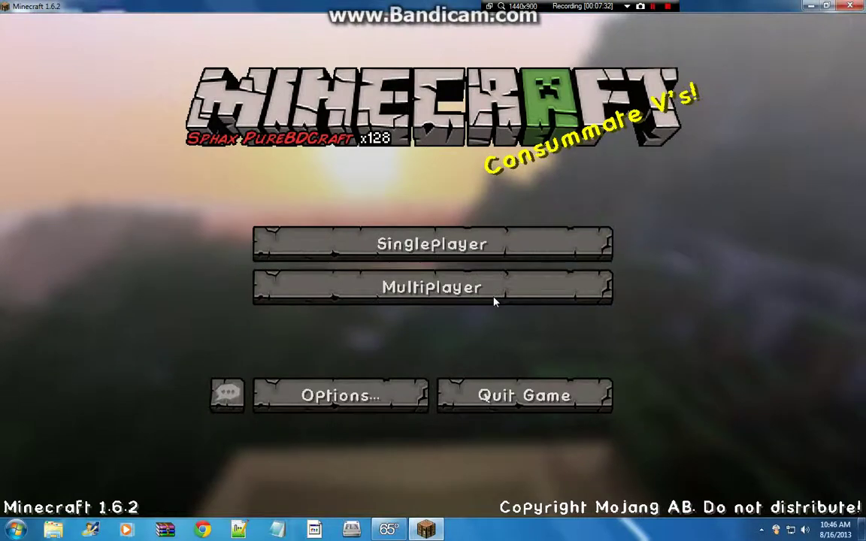
pyautogui.click(528, 396)
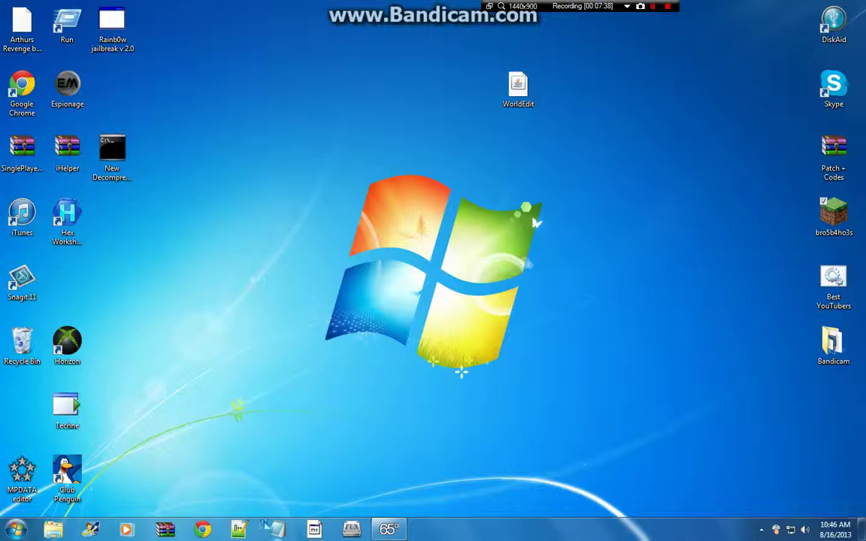
# Write "So yea thats it now goodbye" in a new Notepad document and close its window.
pyautogui.click(277, 529)
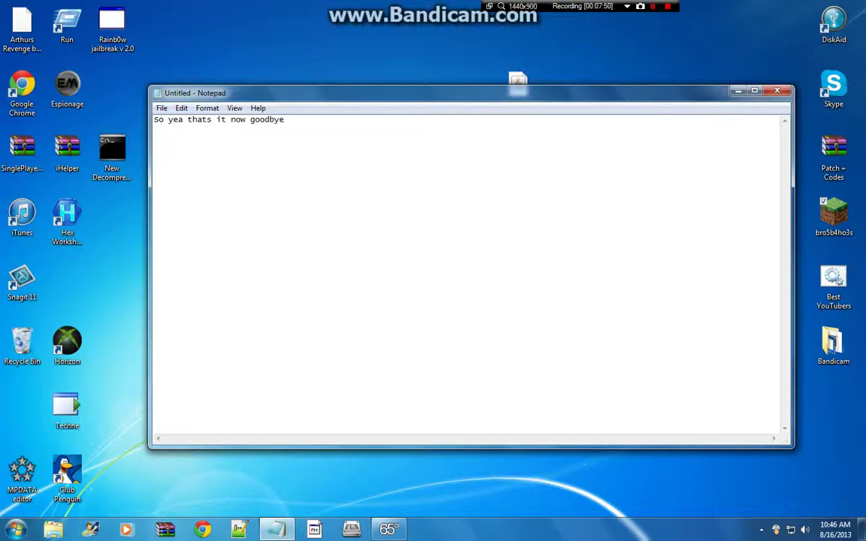
pyautogui.click(776, 90)
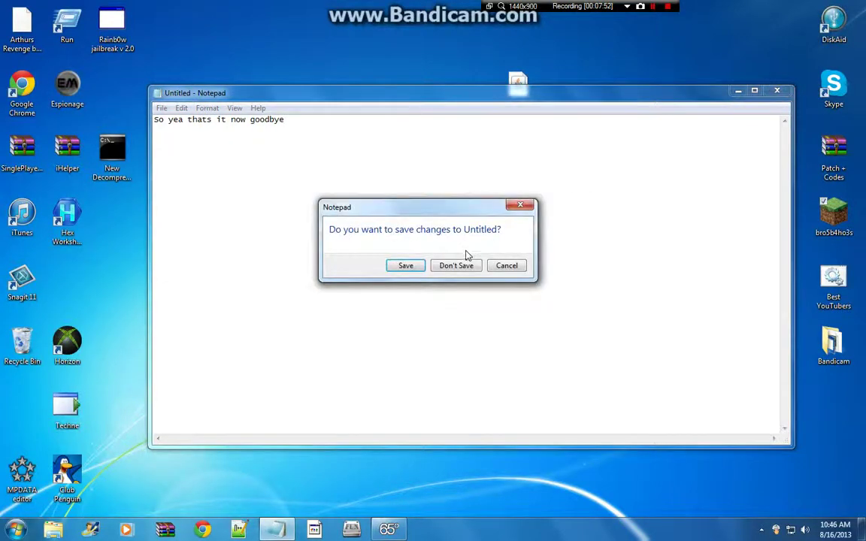